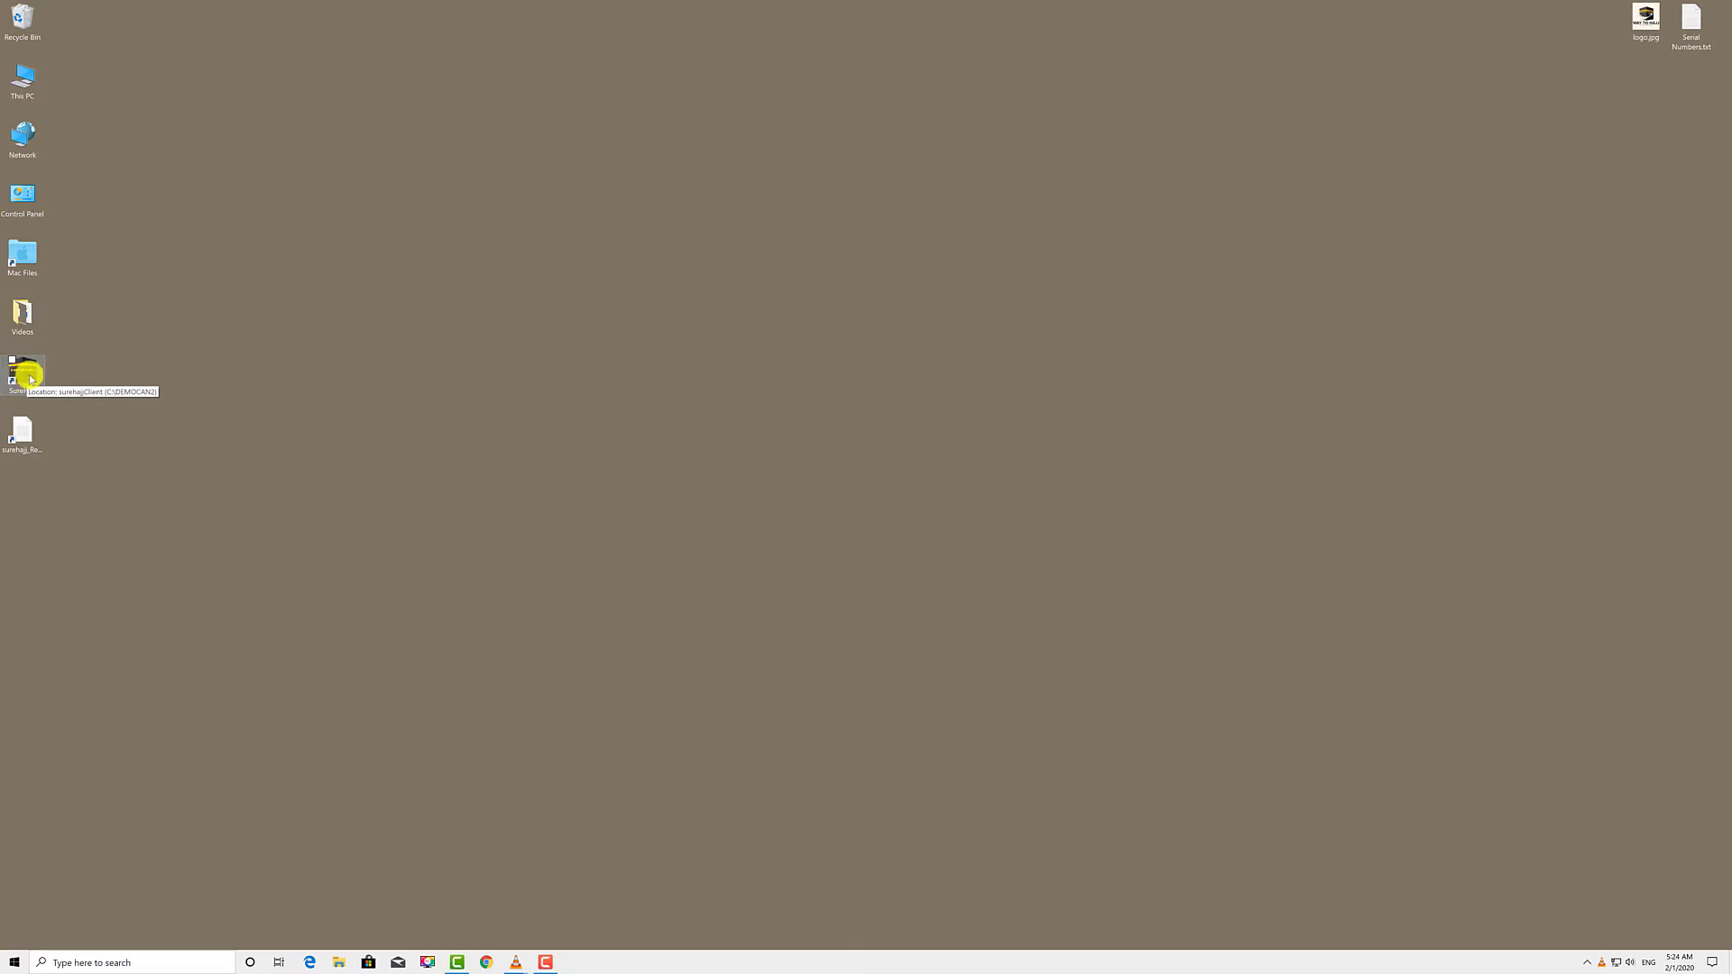
- Browse This PC to the surehajj folder on Local Disk (C:) and enlarge its window
{"action": "double_click", "coordinate": [28, 90]}
{"action": "double_click", "coordinate": [942, 549]}
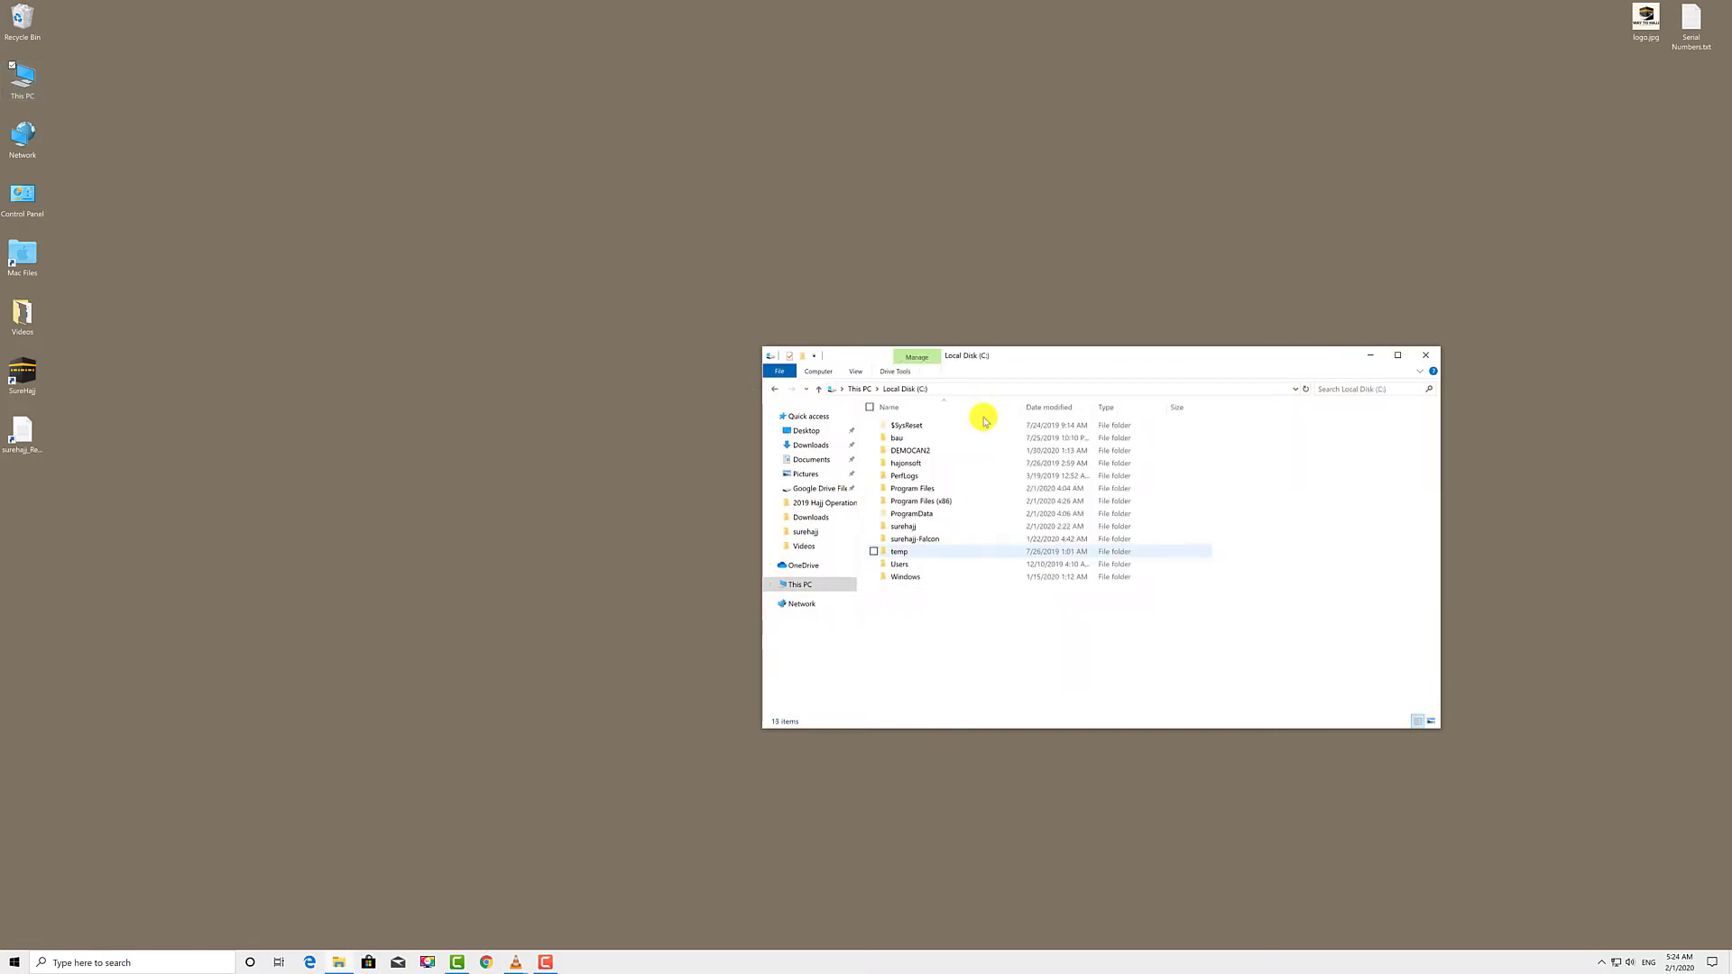
{"action": "double_click", "coordinate": [920, 526]}
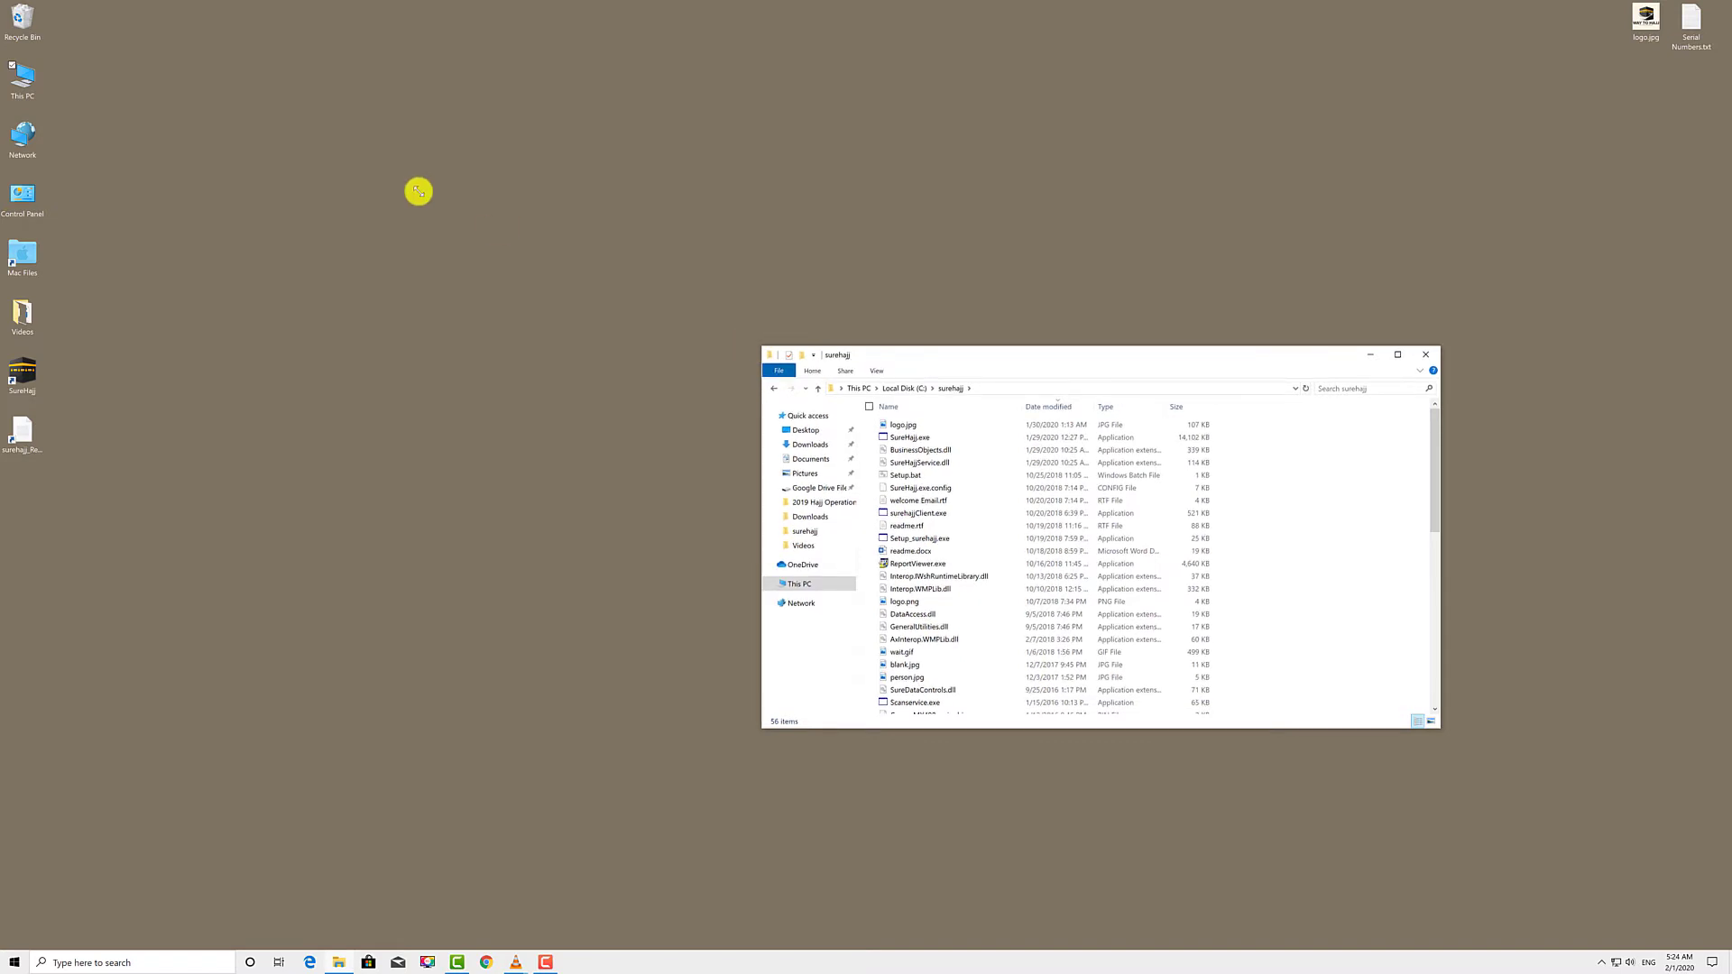
{"action": "left_click_drag", "start_coordinate": [417, 191], "coordinate": [419, 191]}
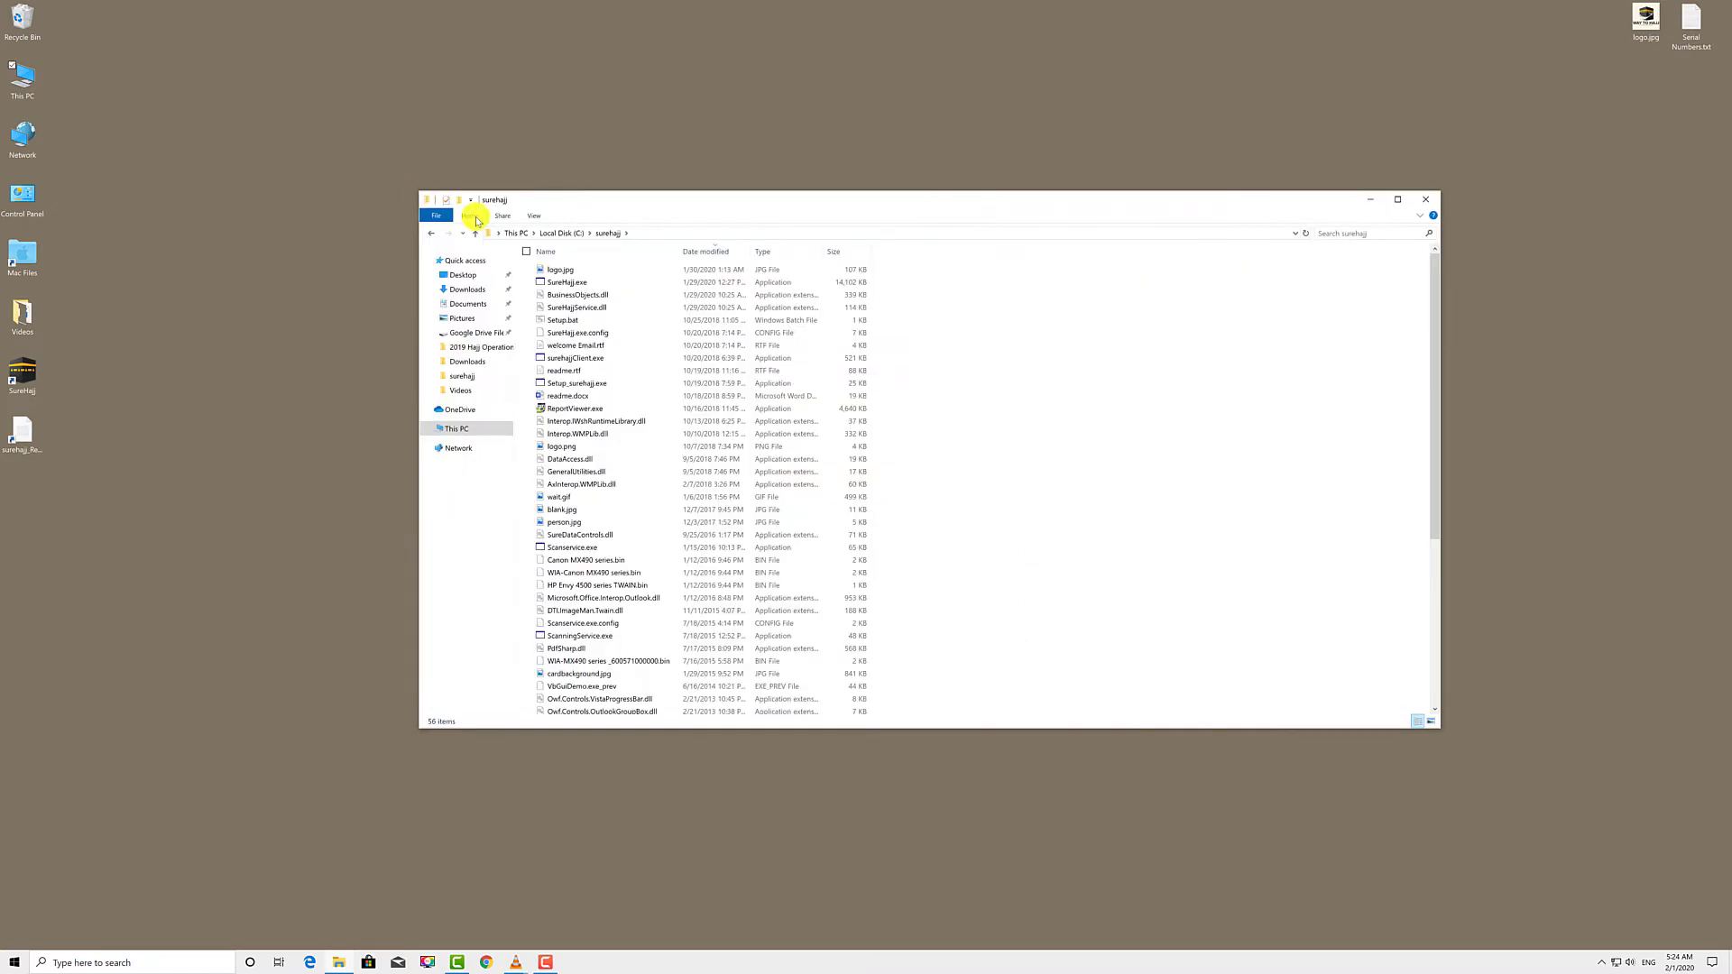
- Send surehajjClient.exe to the desktop as a shortcut and close the folder window
{"action": "right_click", "coordinate": [585, 361]}
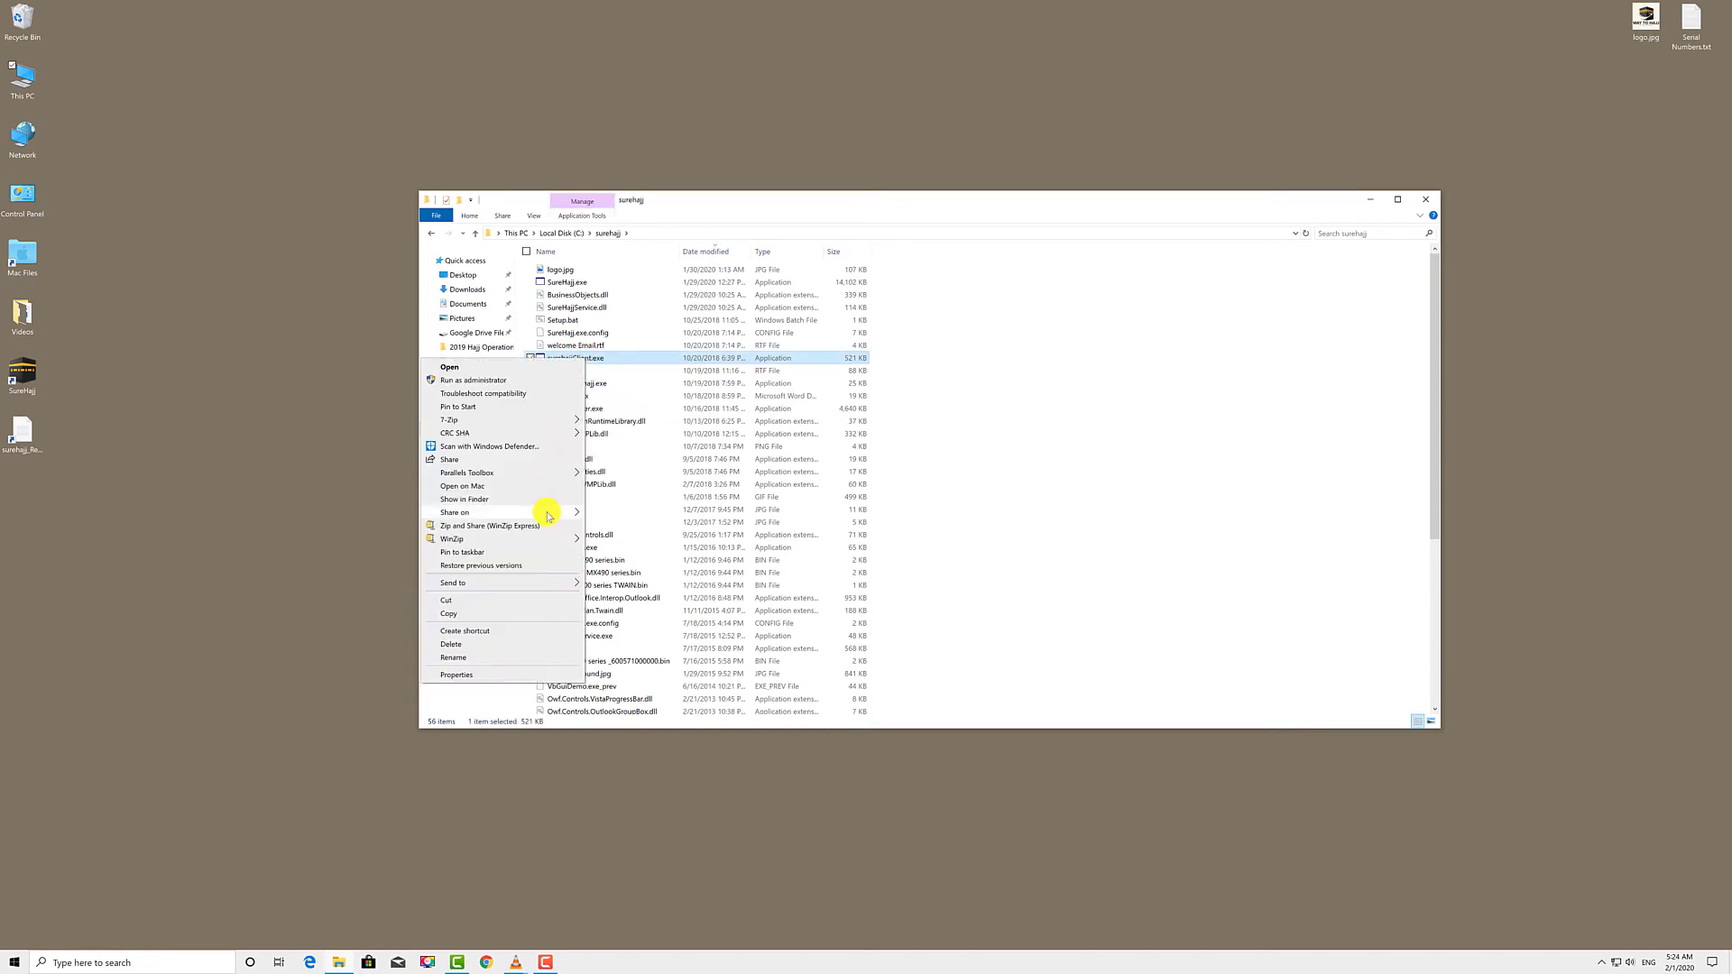
{"action": "mouse_move", "coordinate": [542, 584]}
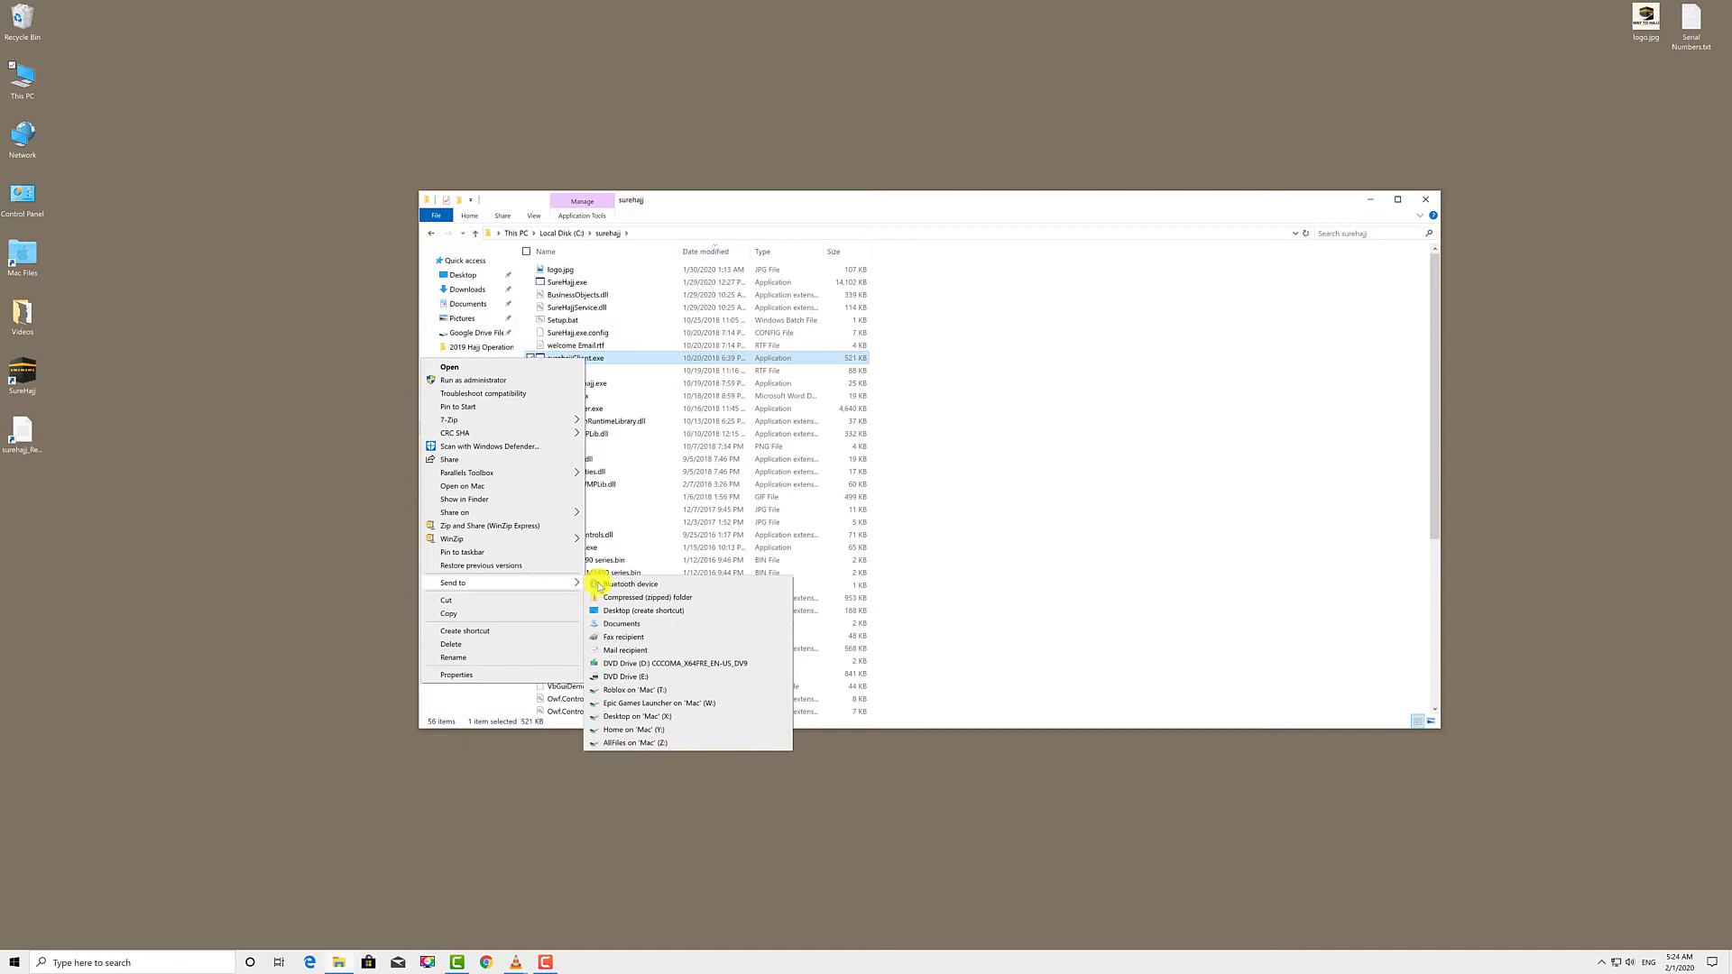
{"action": "left_click", "coordinate": [696, 614]}
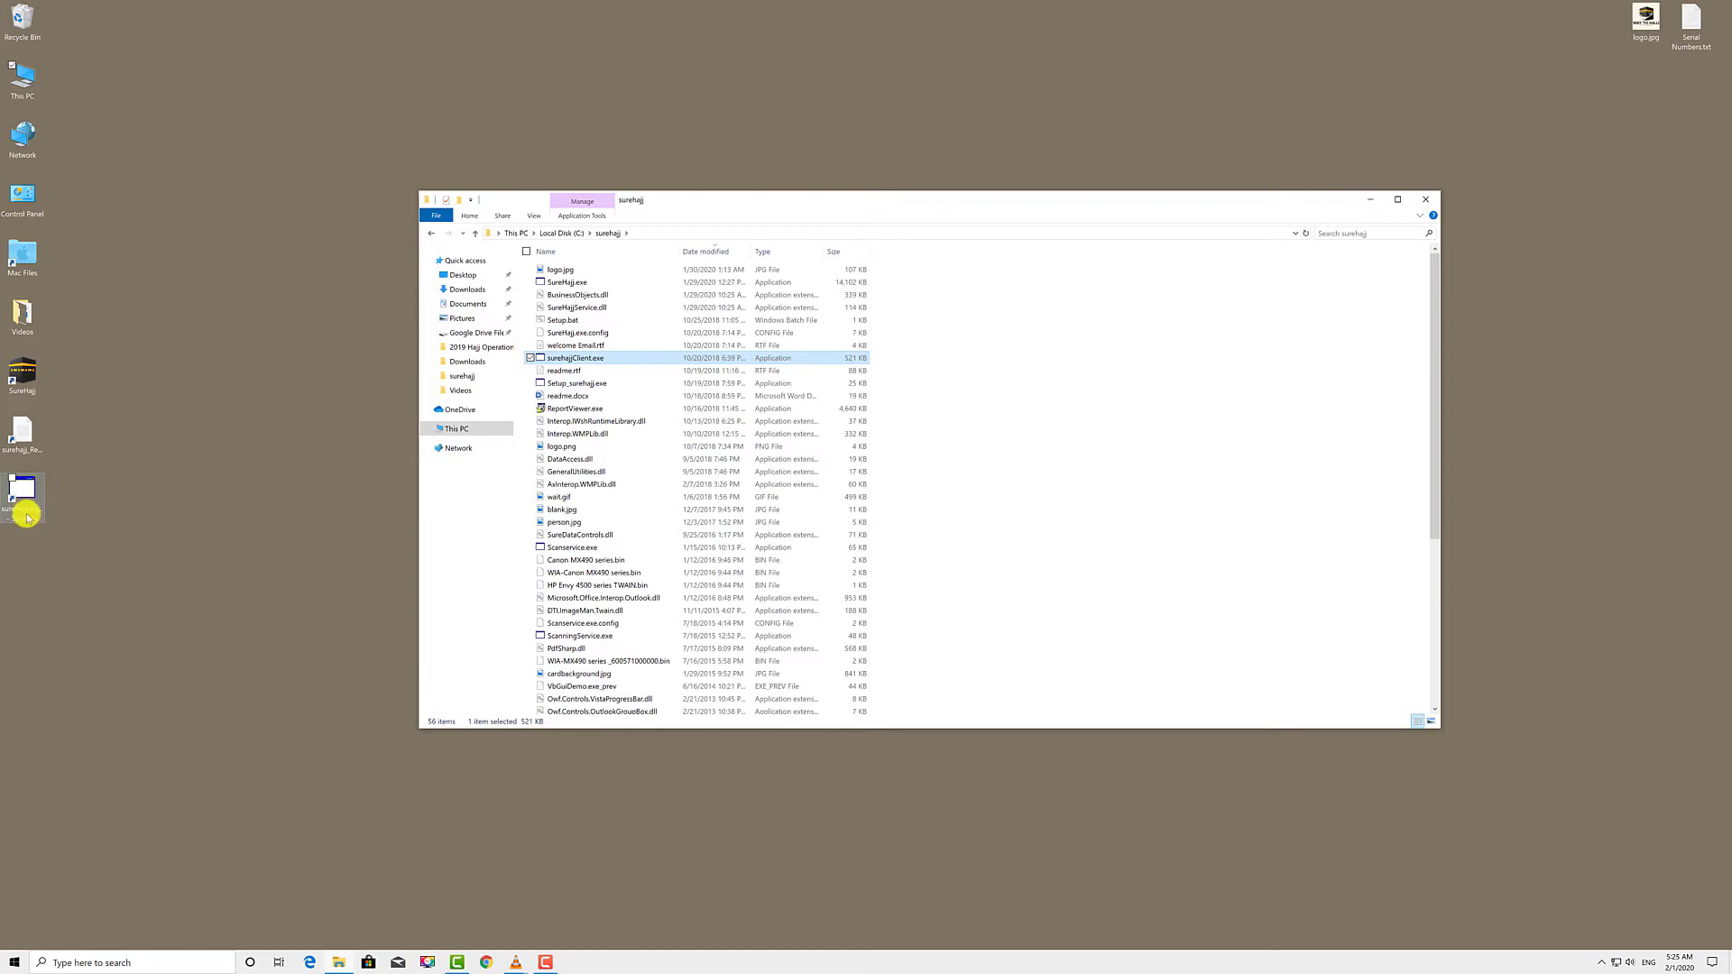
{"action": "left_click", "coordinate": [1428, 204]}
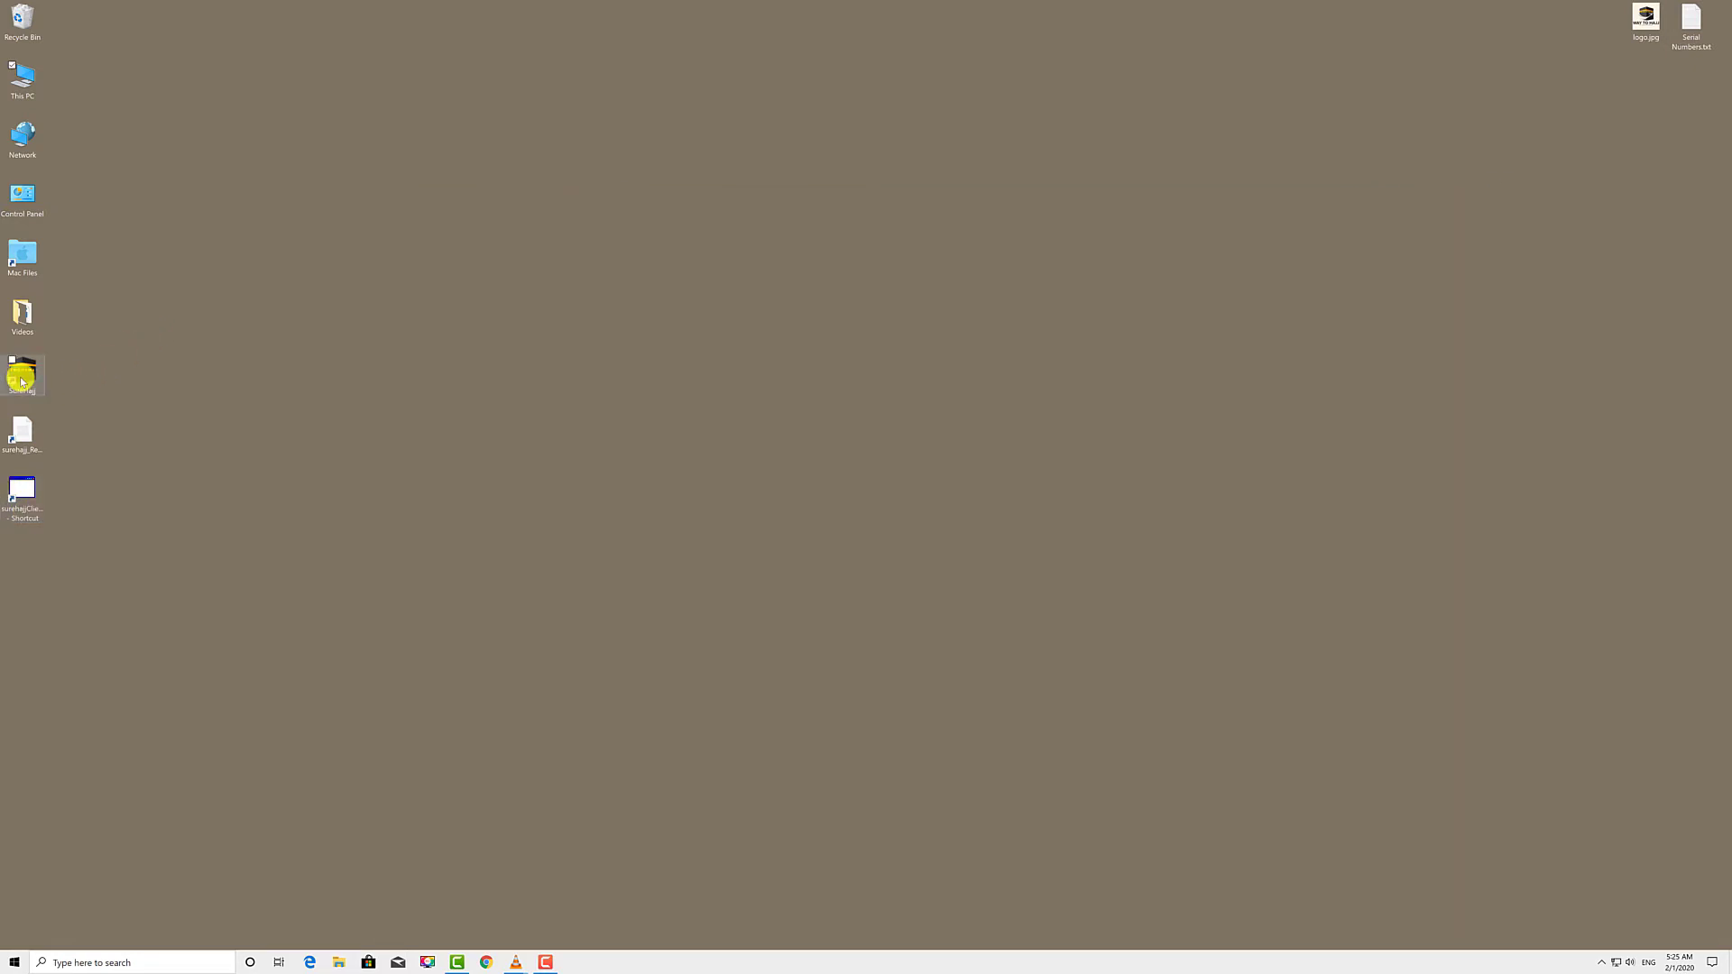
- Launch SureHajj from its desktop icon and wait for the version 6.35 login screen
{"action": "double_click", "coordinate": [22, 379]}
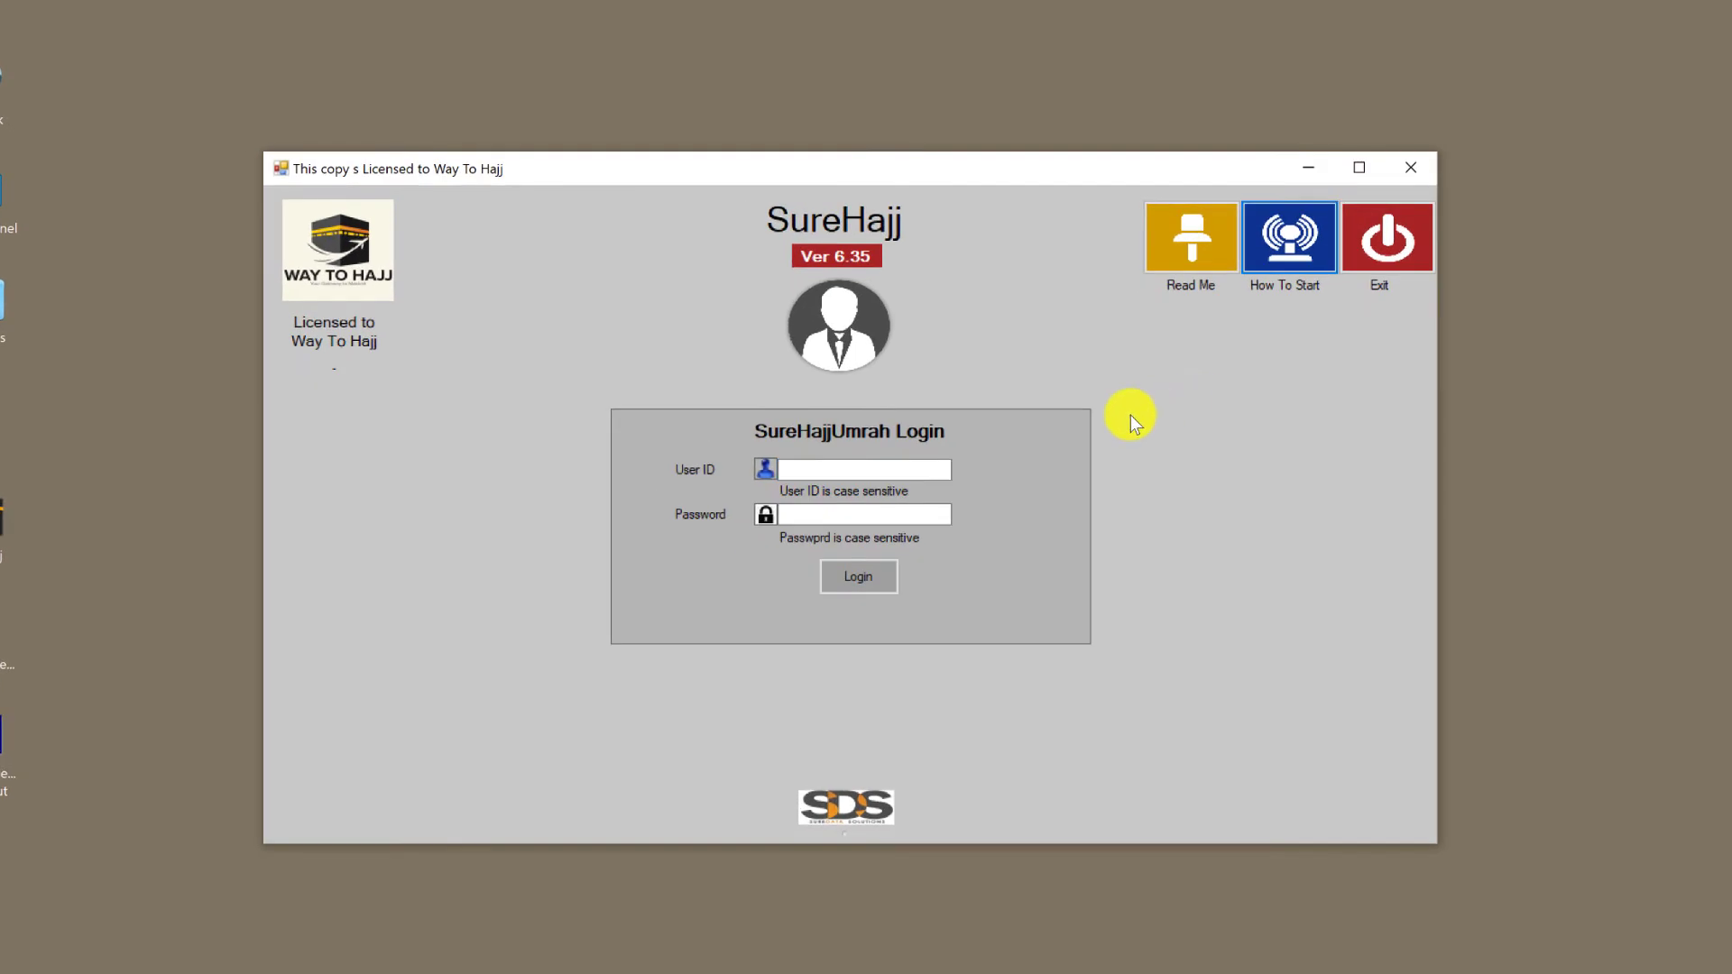
- Log in to SureHajj as Admin with the account password
{"action": "left_click", "coordinate": [846, 472]}
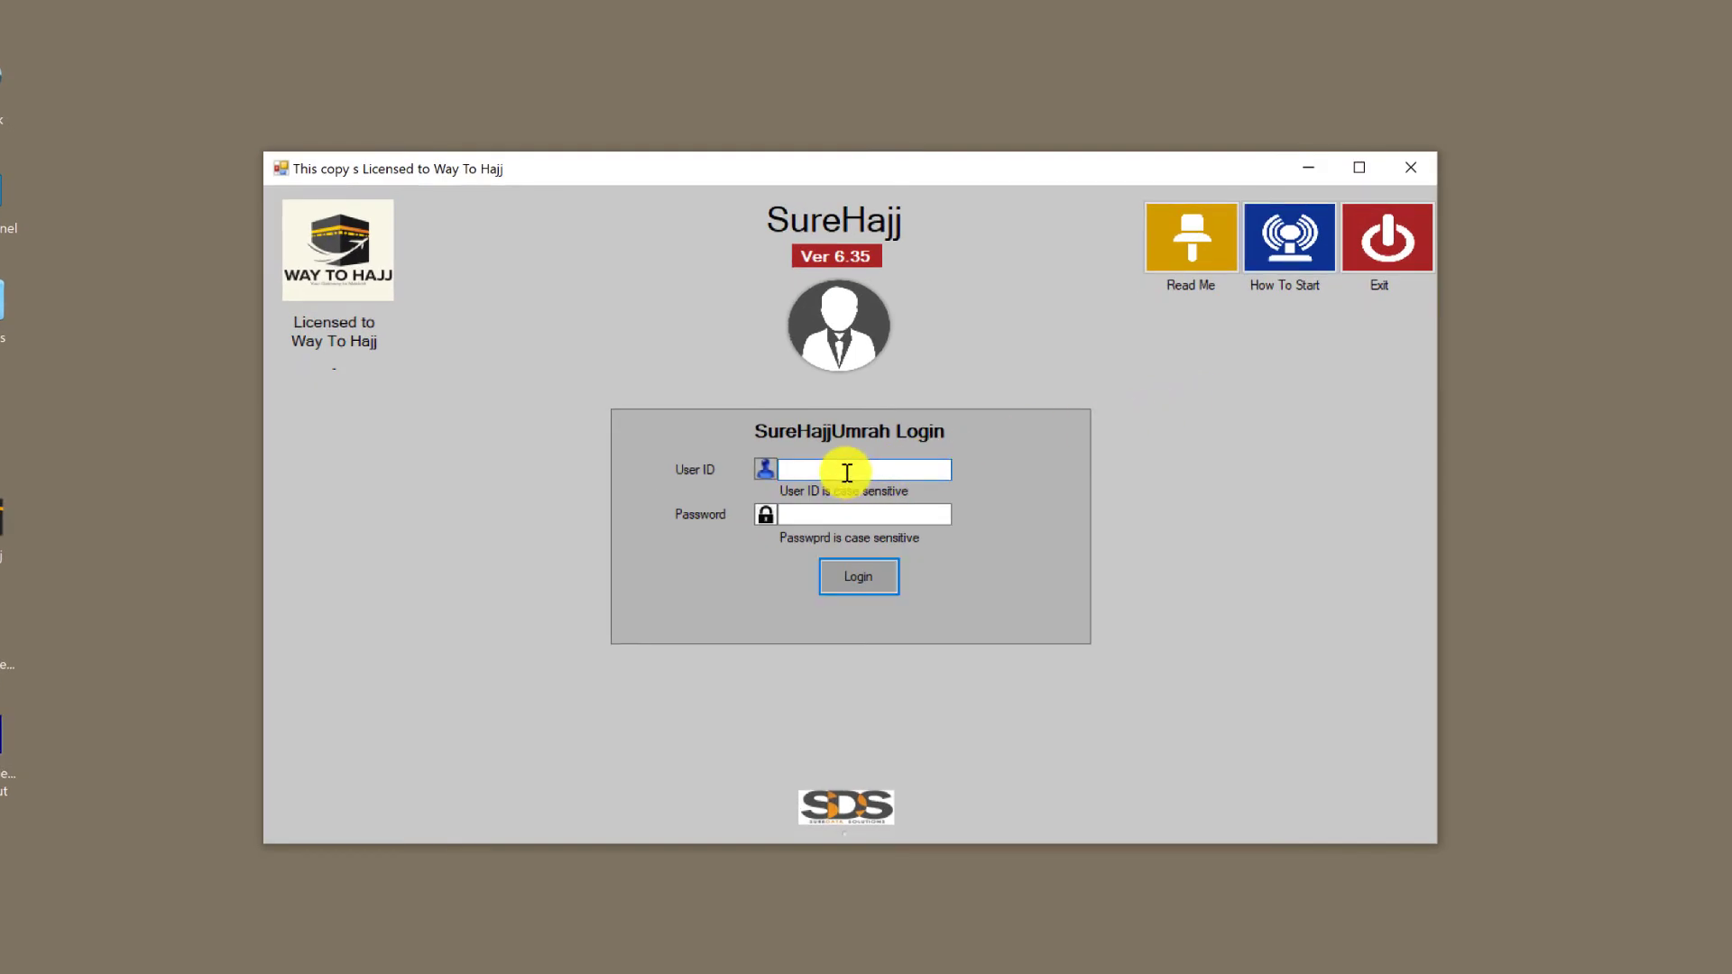
{"action": "type", "text": "Admin"}
{"action": "key", "text": "Tab"}
{"action": "type", "text": "********"}
{"action": "left_click", "coordinate": [864, 572]}
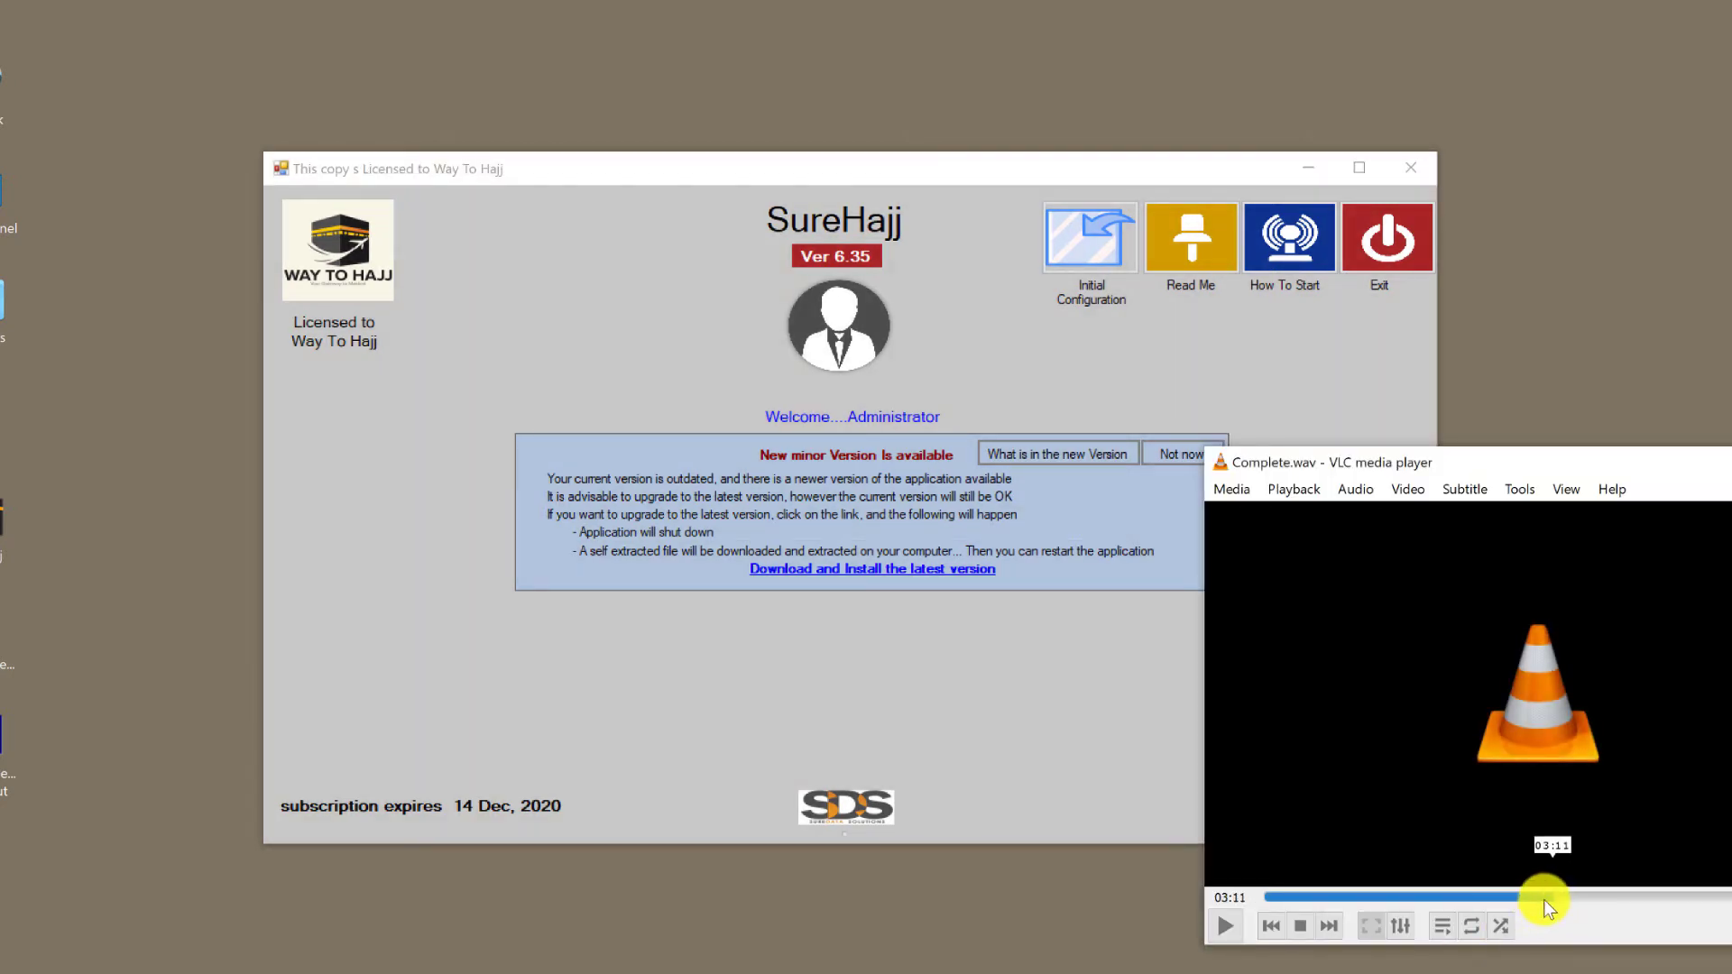
- Replay the tutorial audio back to 02:55, then exit the Administrator session
{"action": "left_click_drag", "start_coordinate": [1548, 898], "coordinate": [1525, 898]}
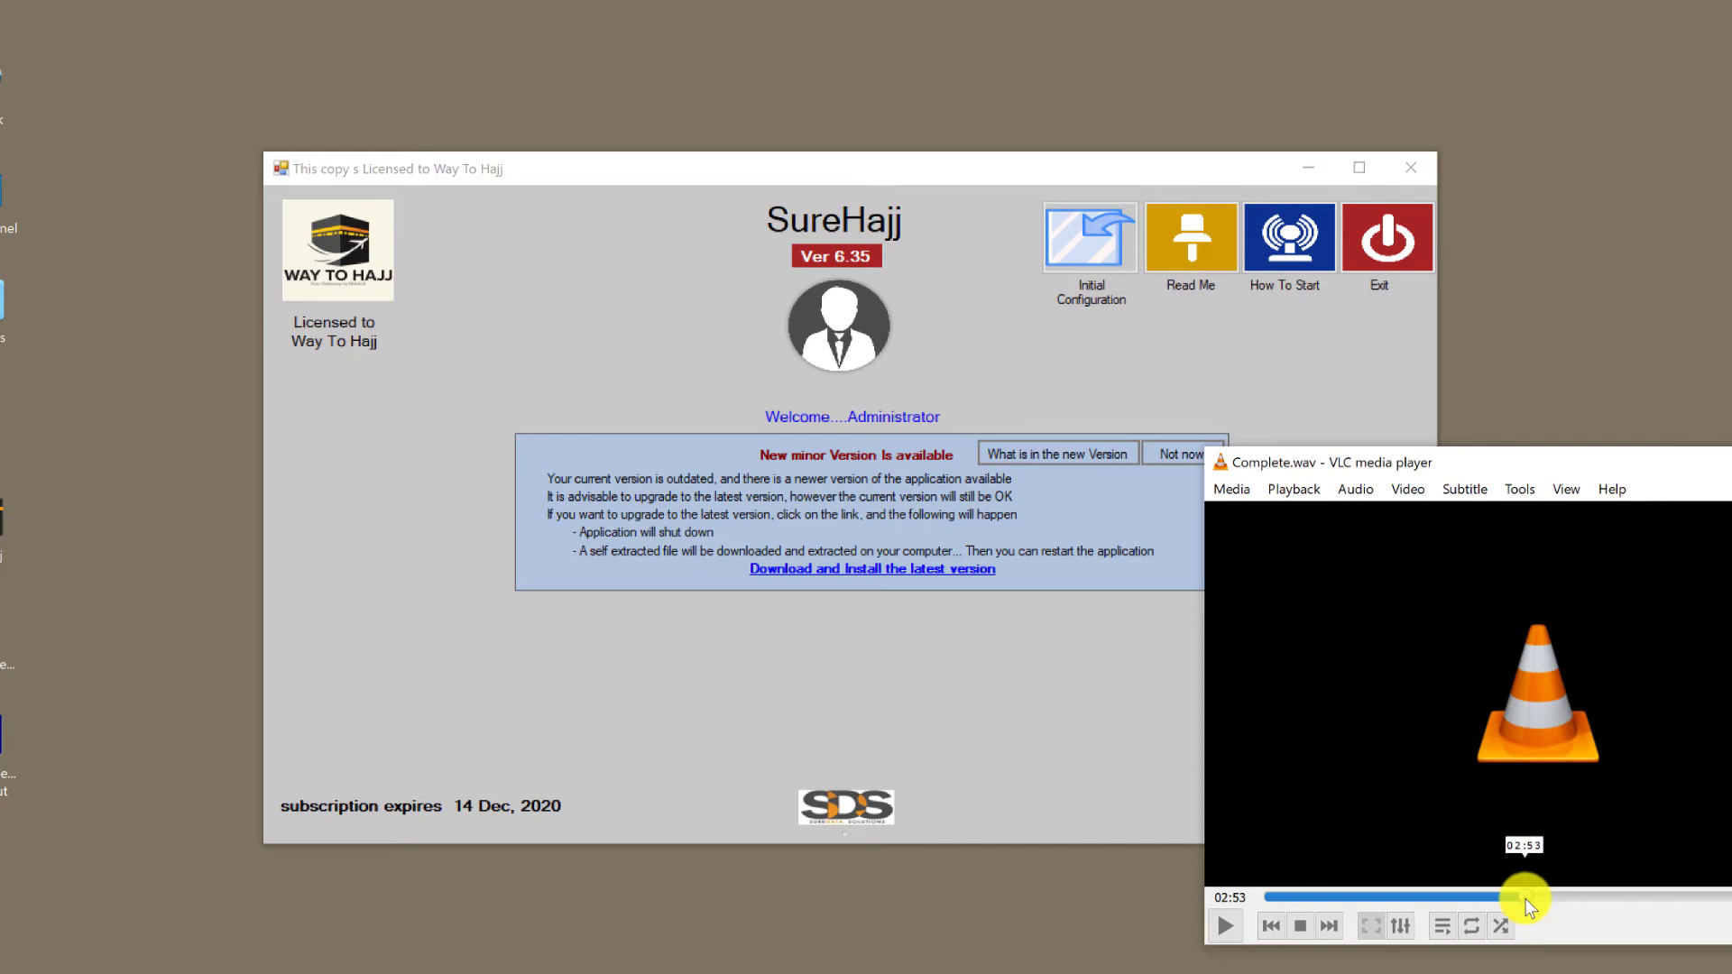
{"action": "key", "text": "space"}
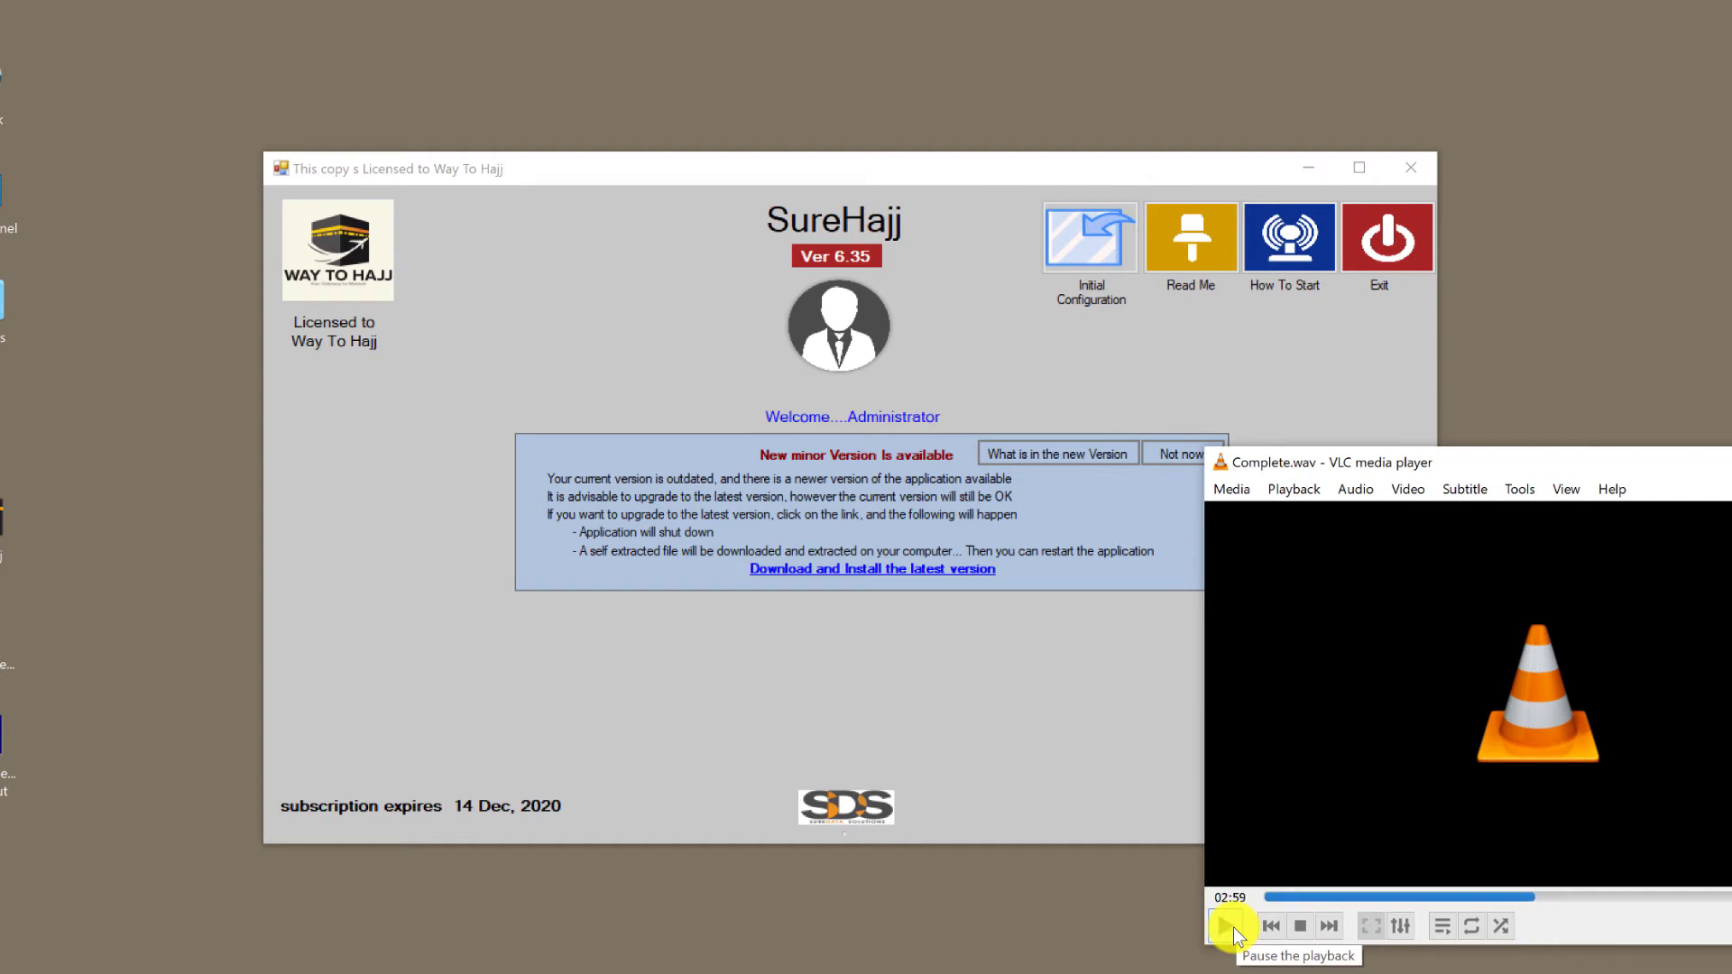
{"action": "left_click", "coordinate": [1227, 927]}
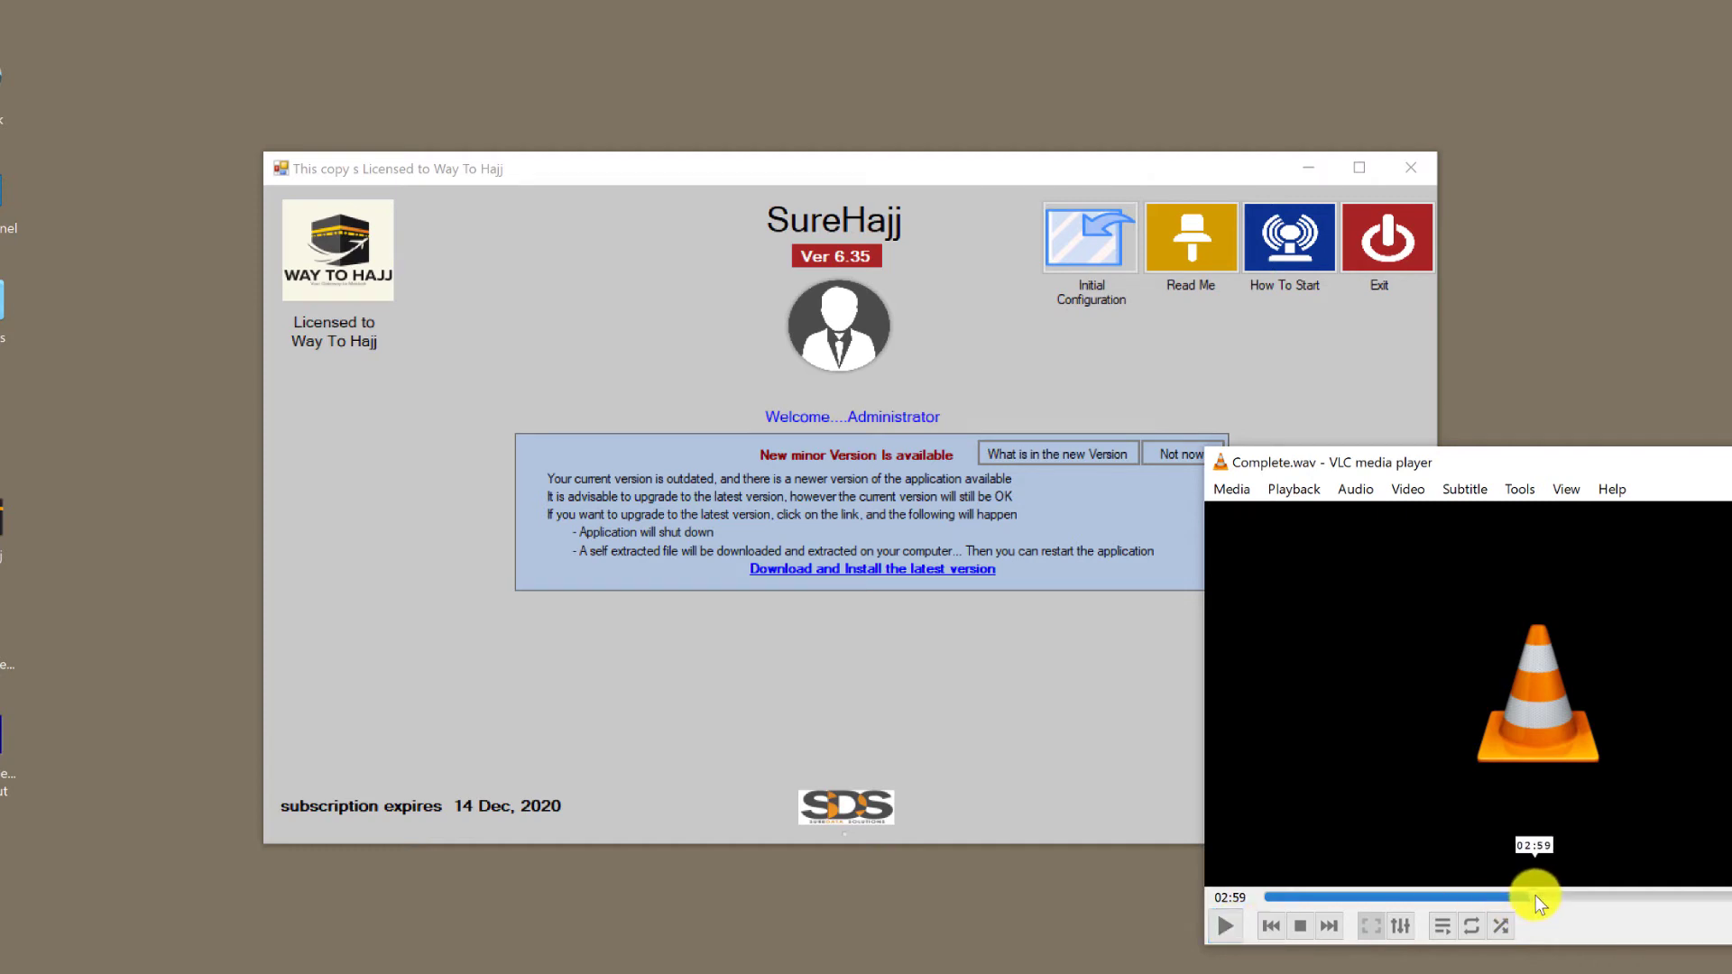
{"action": "left_click", "coordinate": [1523, 898]}
{"action": "left_click", "coordinate": [1393, 245]}
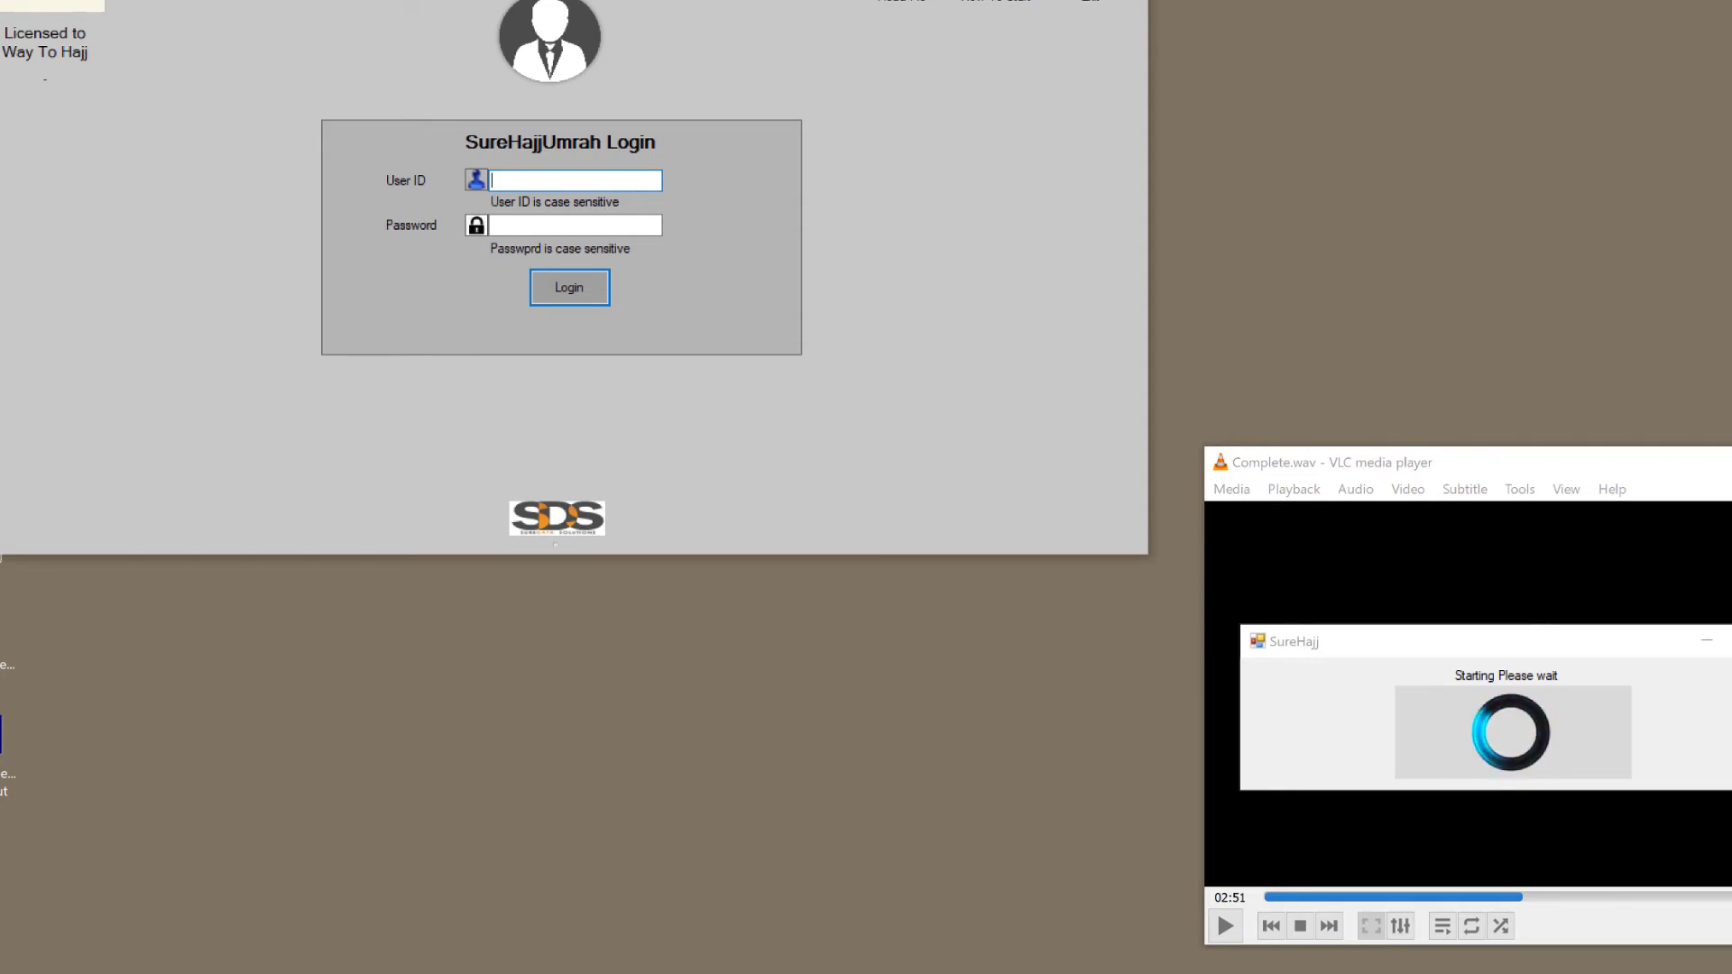
- Close the VLC audio player and log back in as Admin with the account password
{"action": "left_click_drag", "start_coordinate": [921, 172], "coordinate": [1001, 198]}
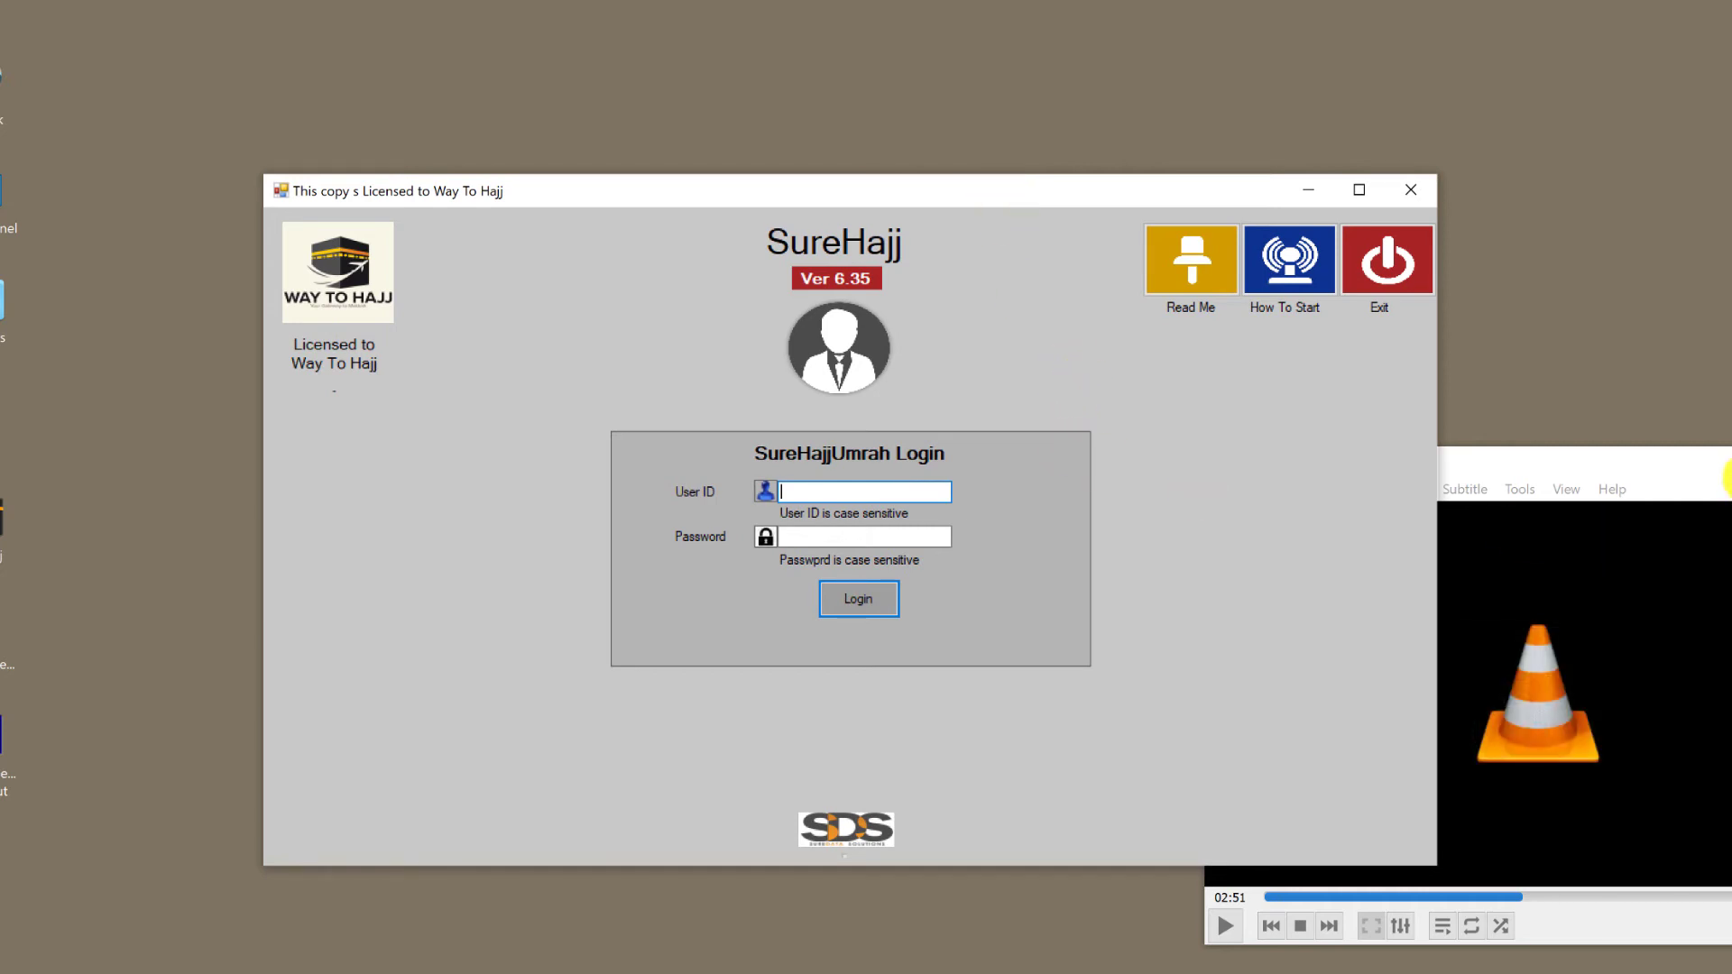
{"action": "left_click", "coordinate": [1727, 462]}
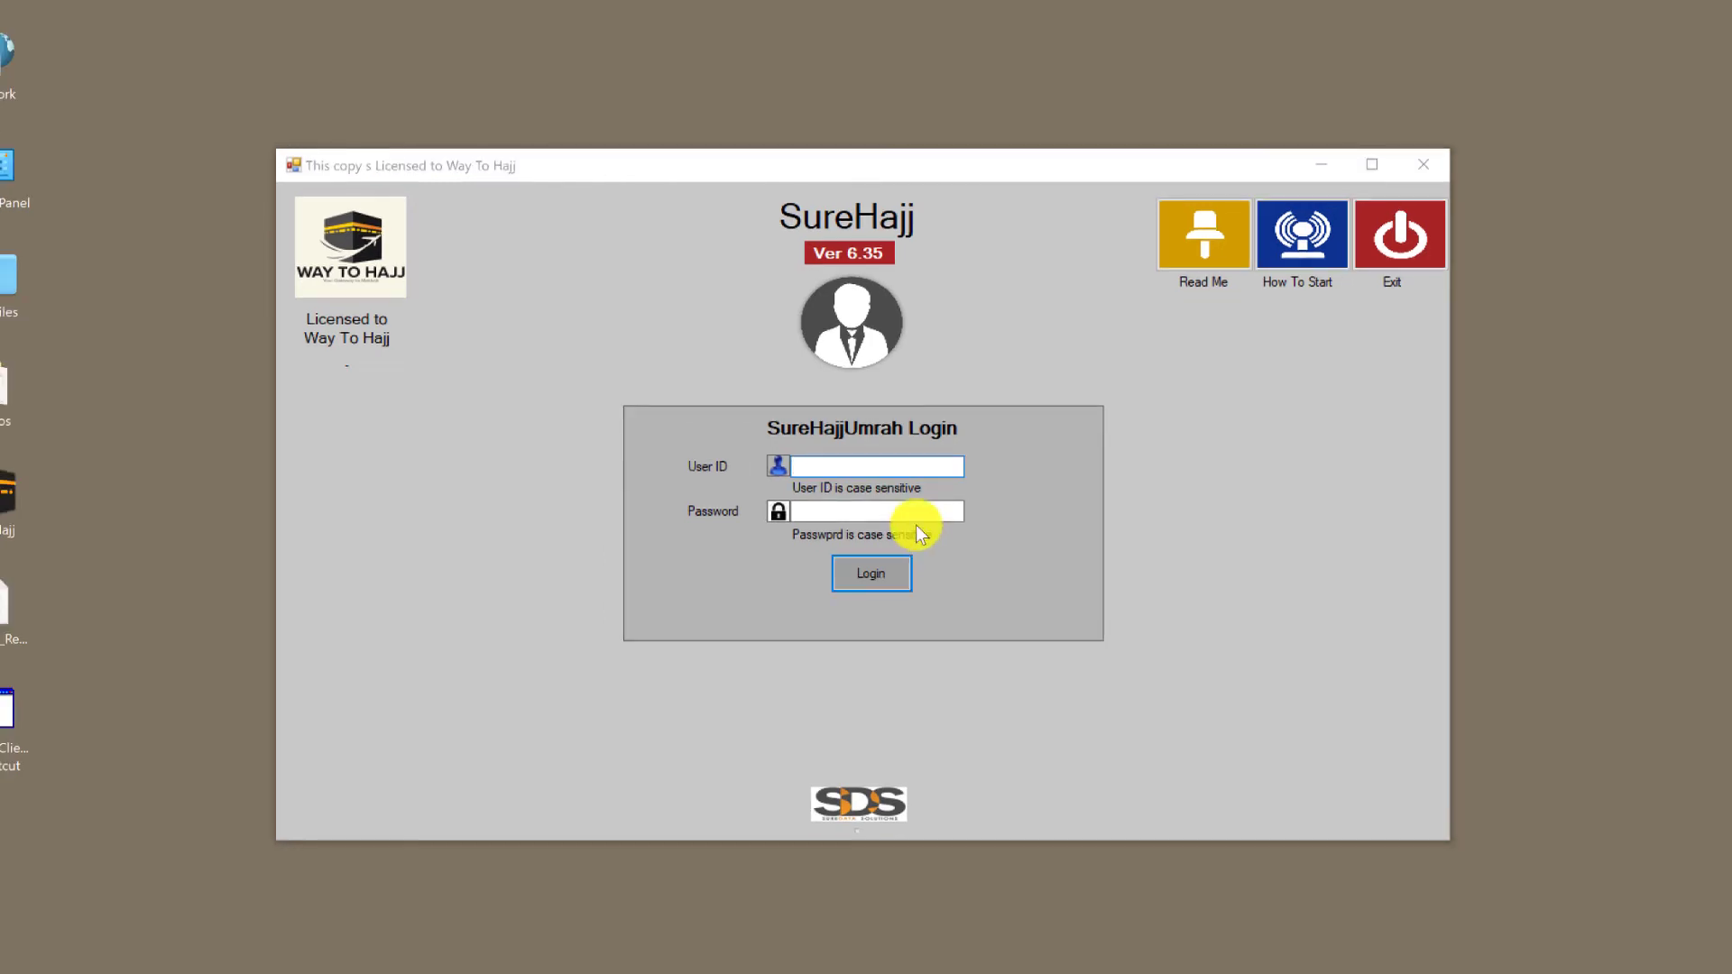
{"action": "left_click", "coordinate": [894, 466]}
{"action": "type", "text": "Admin"}
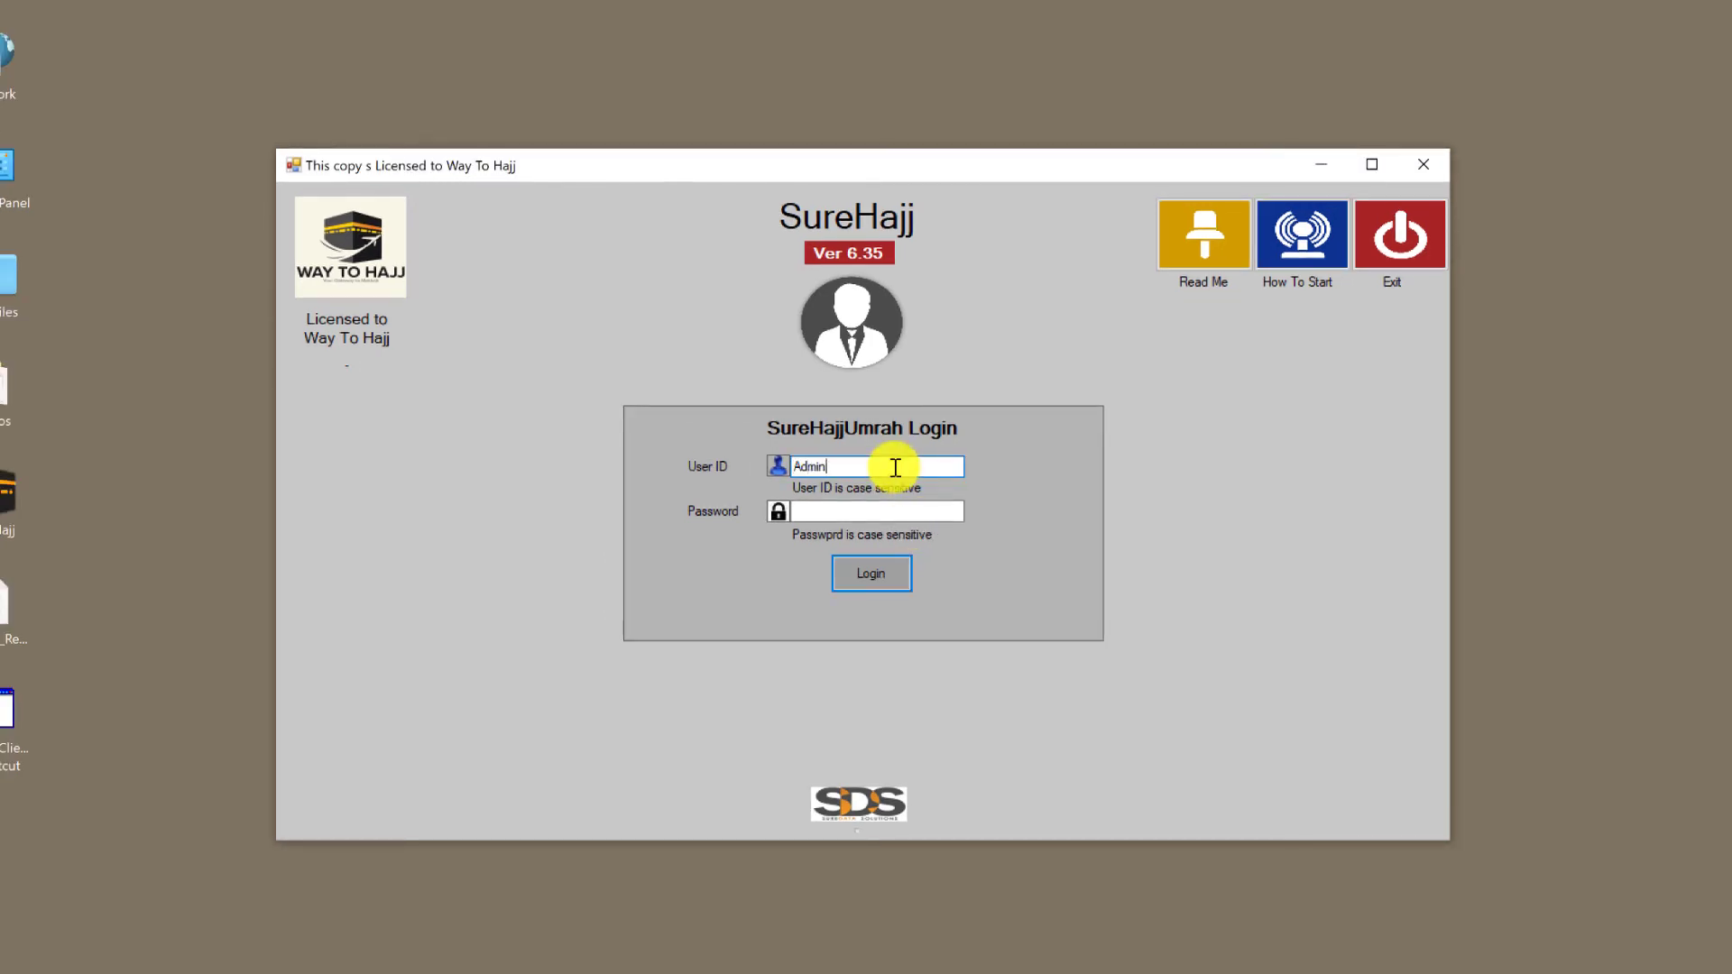
{"action": "key", "text": "Tab"}
{"action": "type", "text": "********"}
{"action": "left_click", "coordinate": [856, 571]}
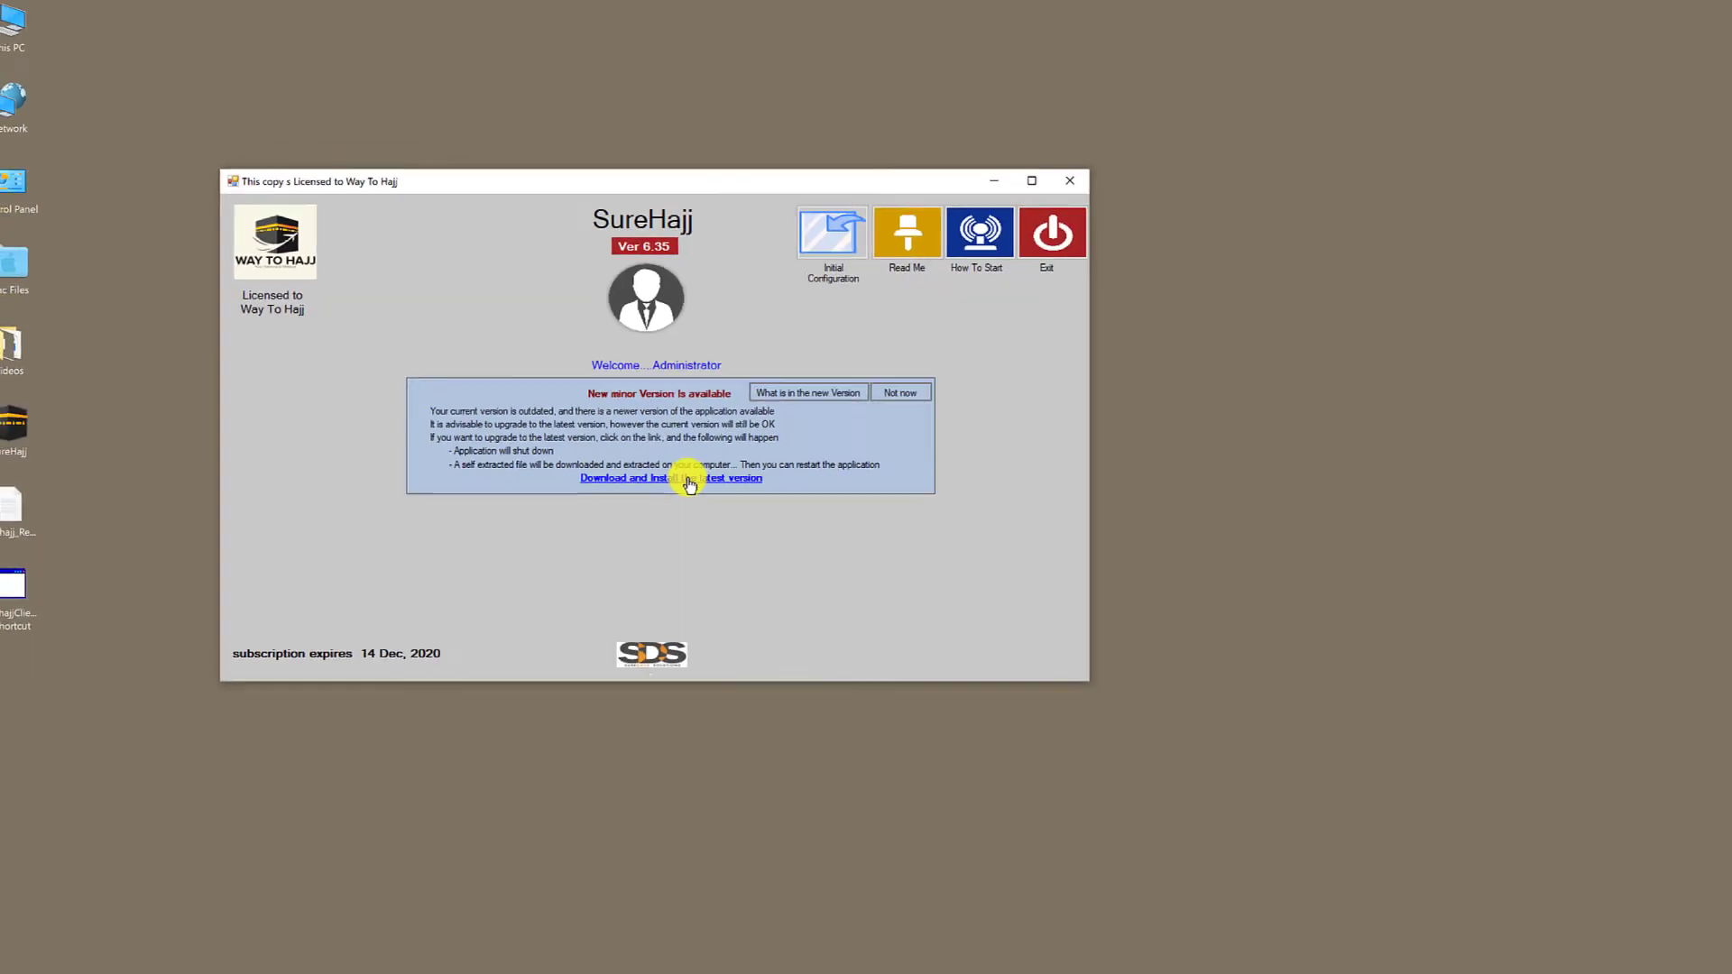
- Download UPG (7).exe via 'Download and Install the latest version' and run it past SmartScreen
{"action": "left_click", "coordinate": [688, 479]}
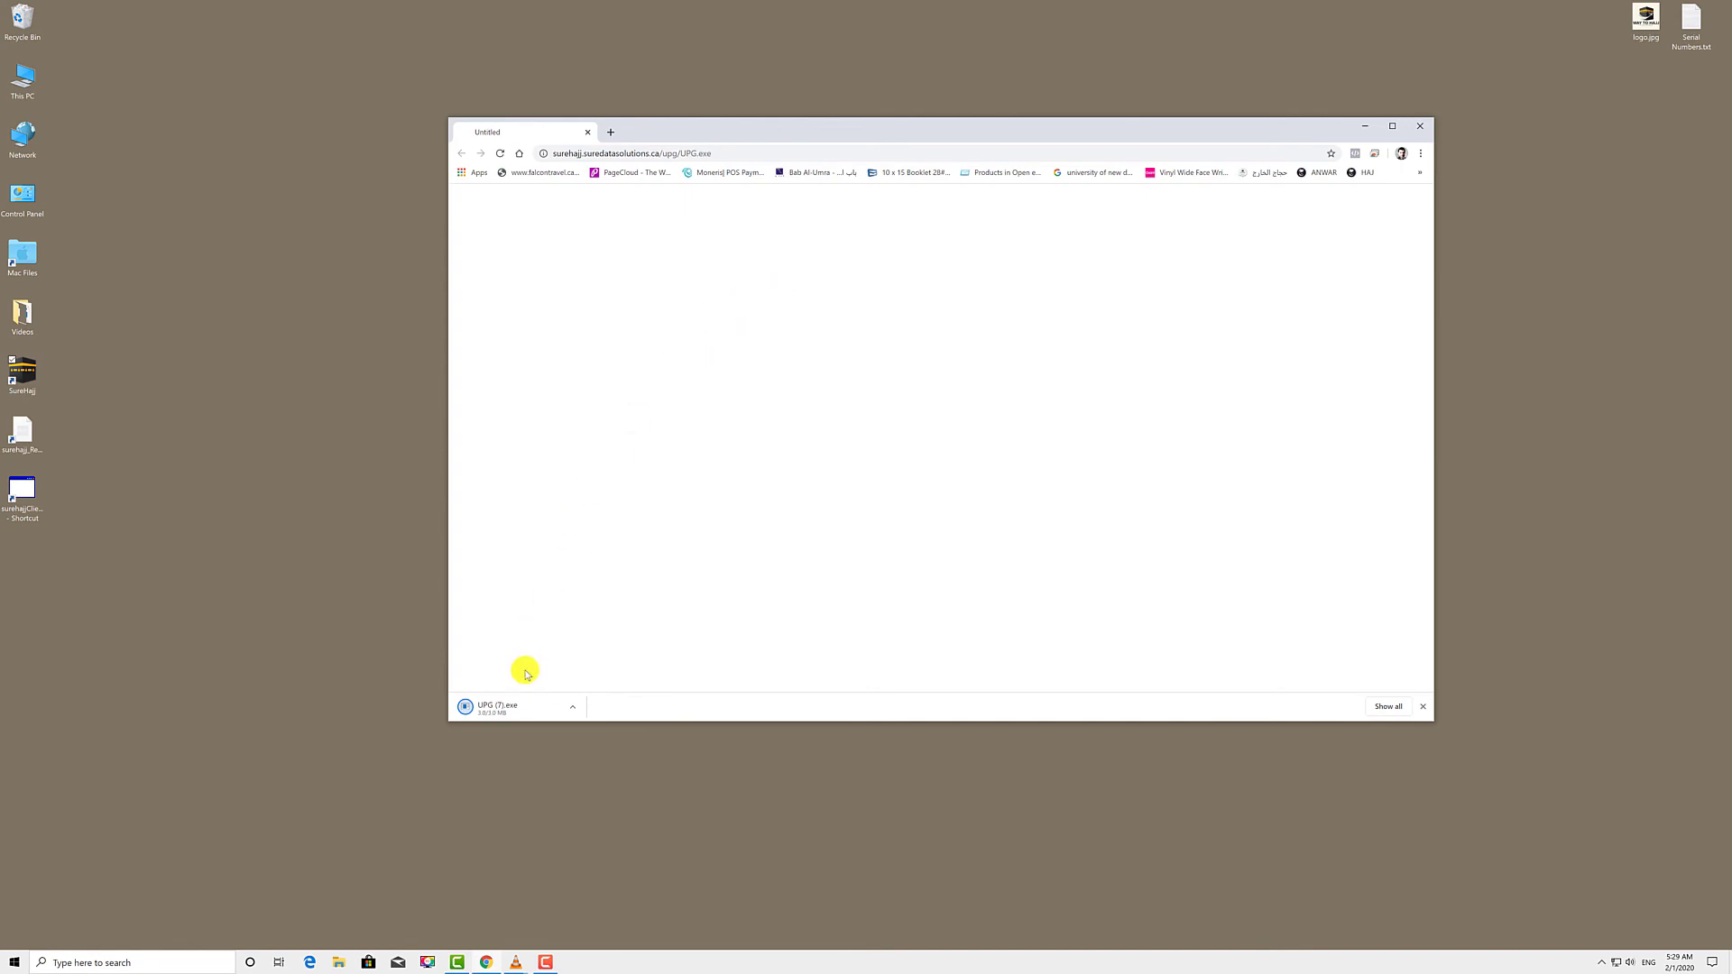
{"action": "left_click", "coordinate": [502, 711]}
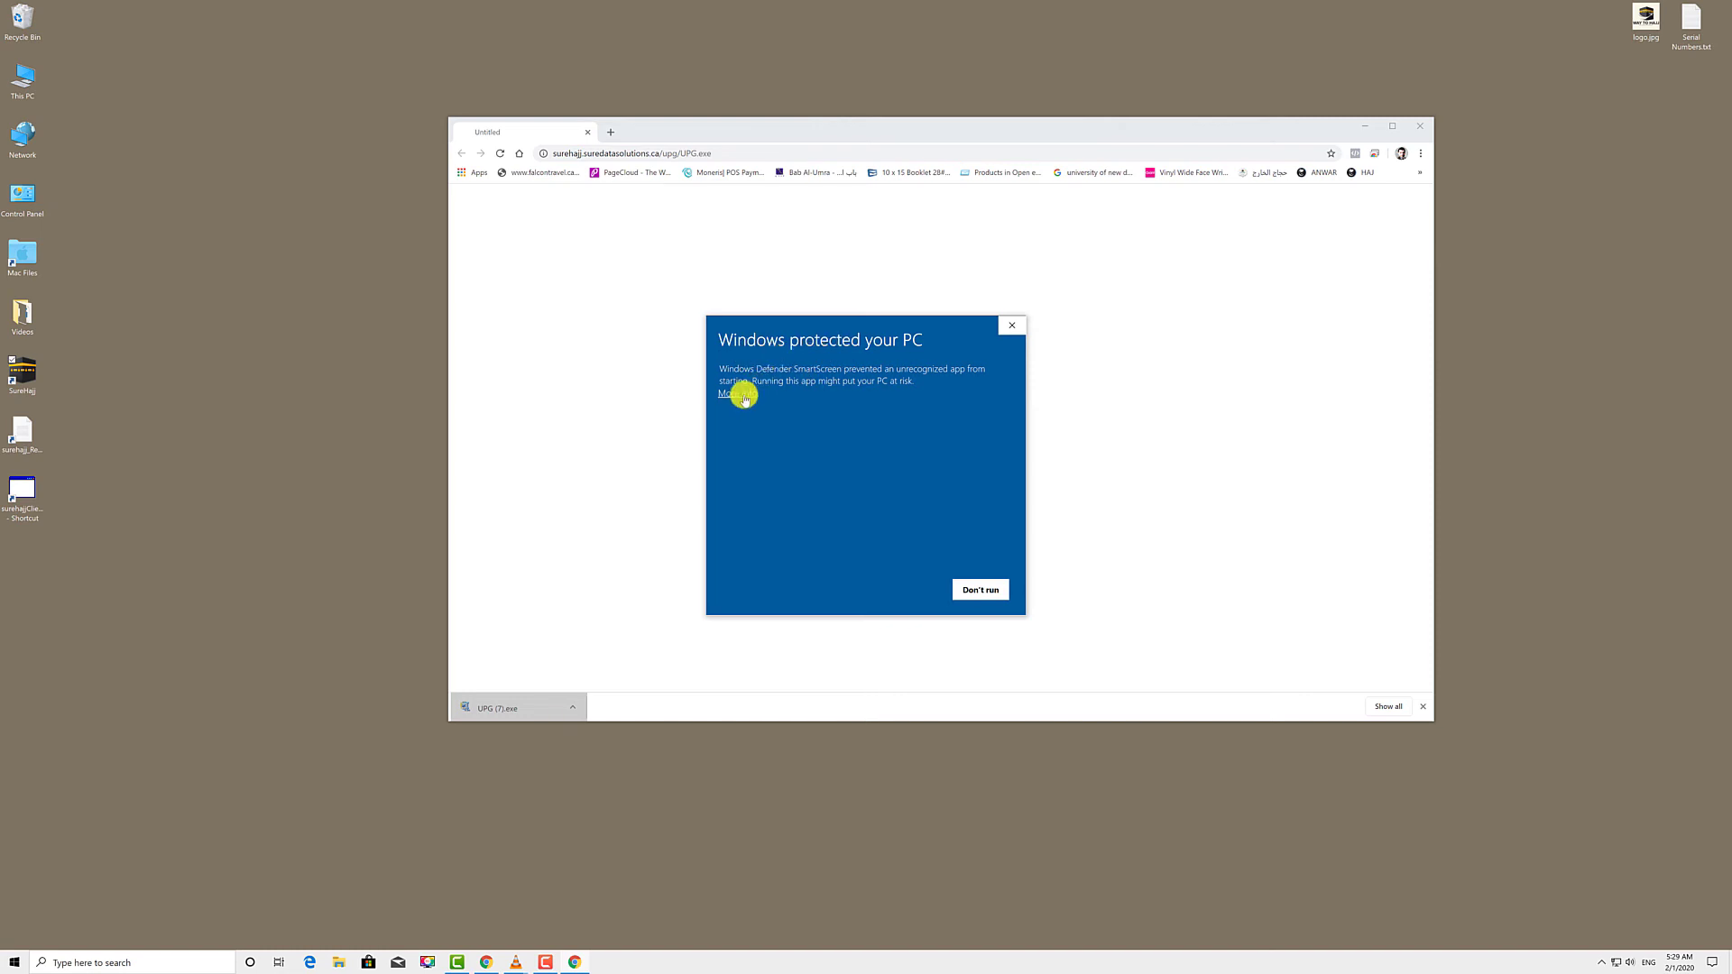
{"action": "left_click", "coordinate": [737, 394]}
{"action": "left_click", "coordinate": [909, 599]}
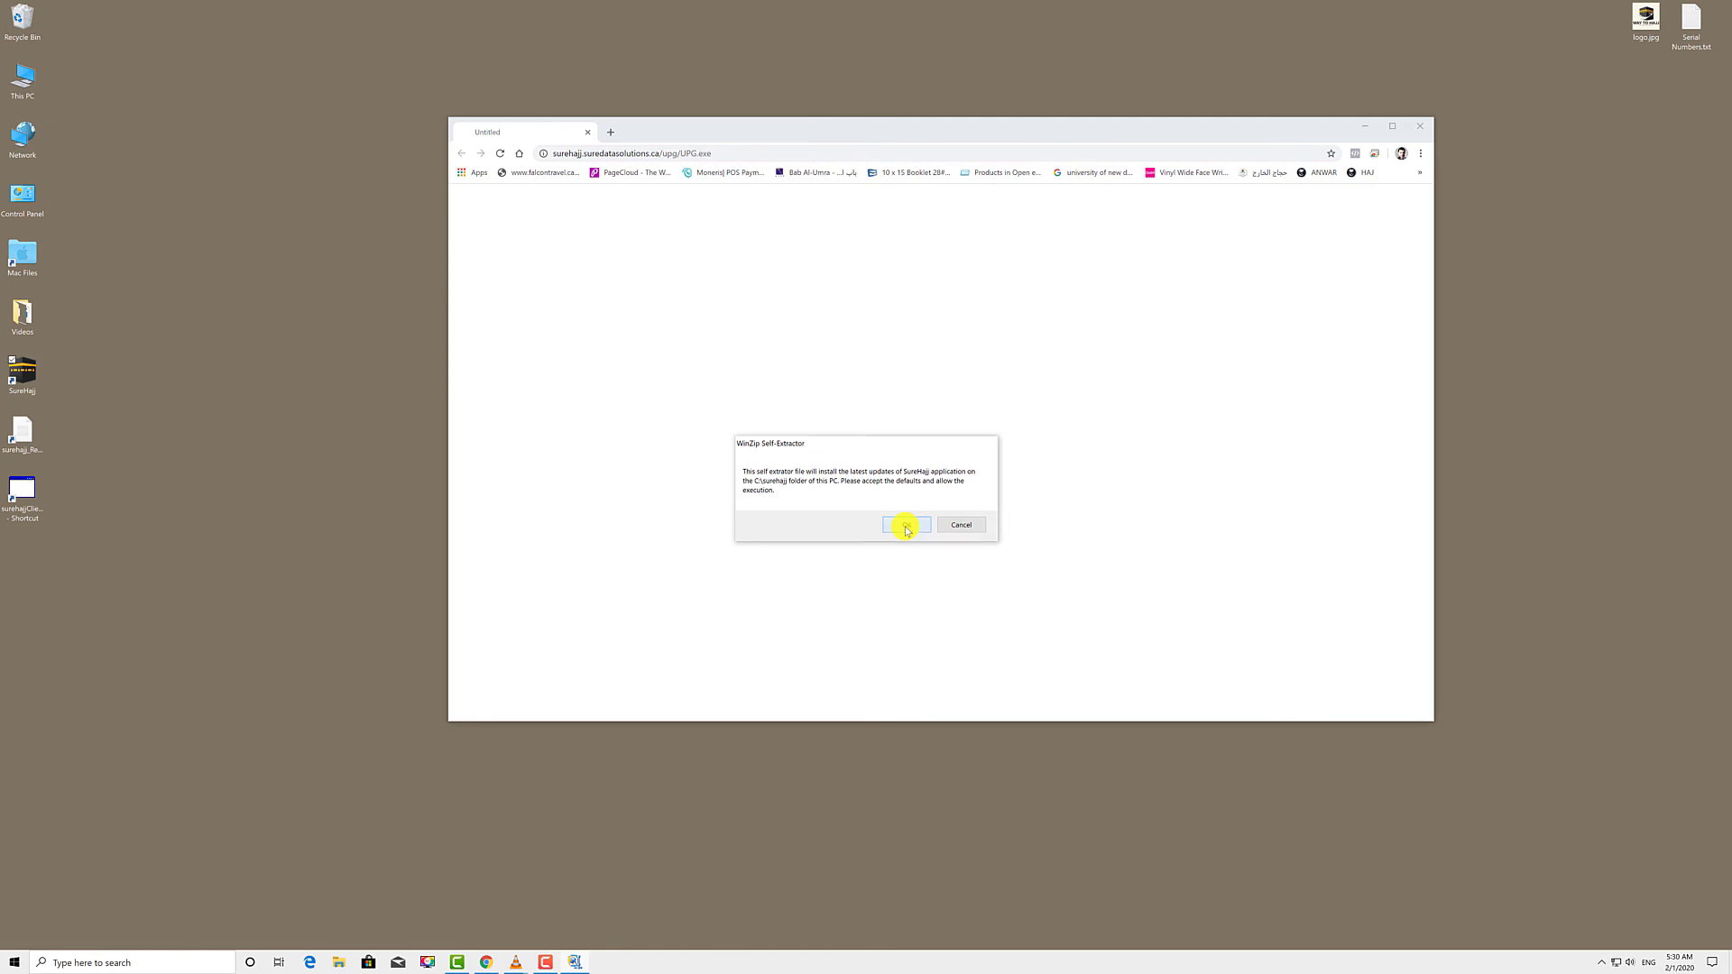
- Unzip the update's 3 files into C:\surehajj, then close the extractor and Chrome
{"action": "left_click", "coordinate": [904, 528]}
{"action": "left_click", "coordinate": [944, 450]}
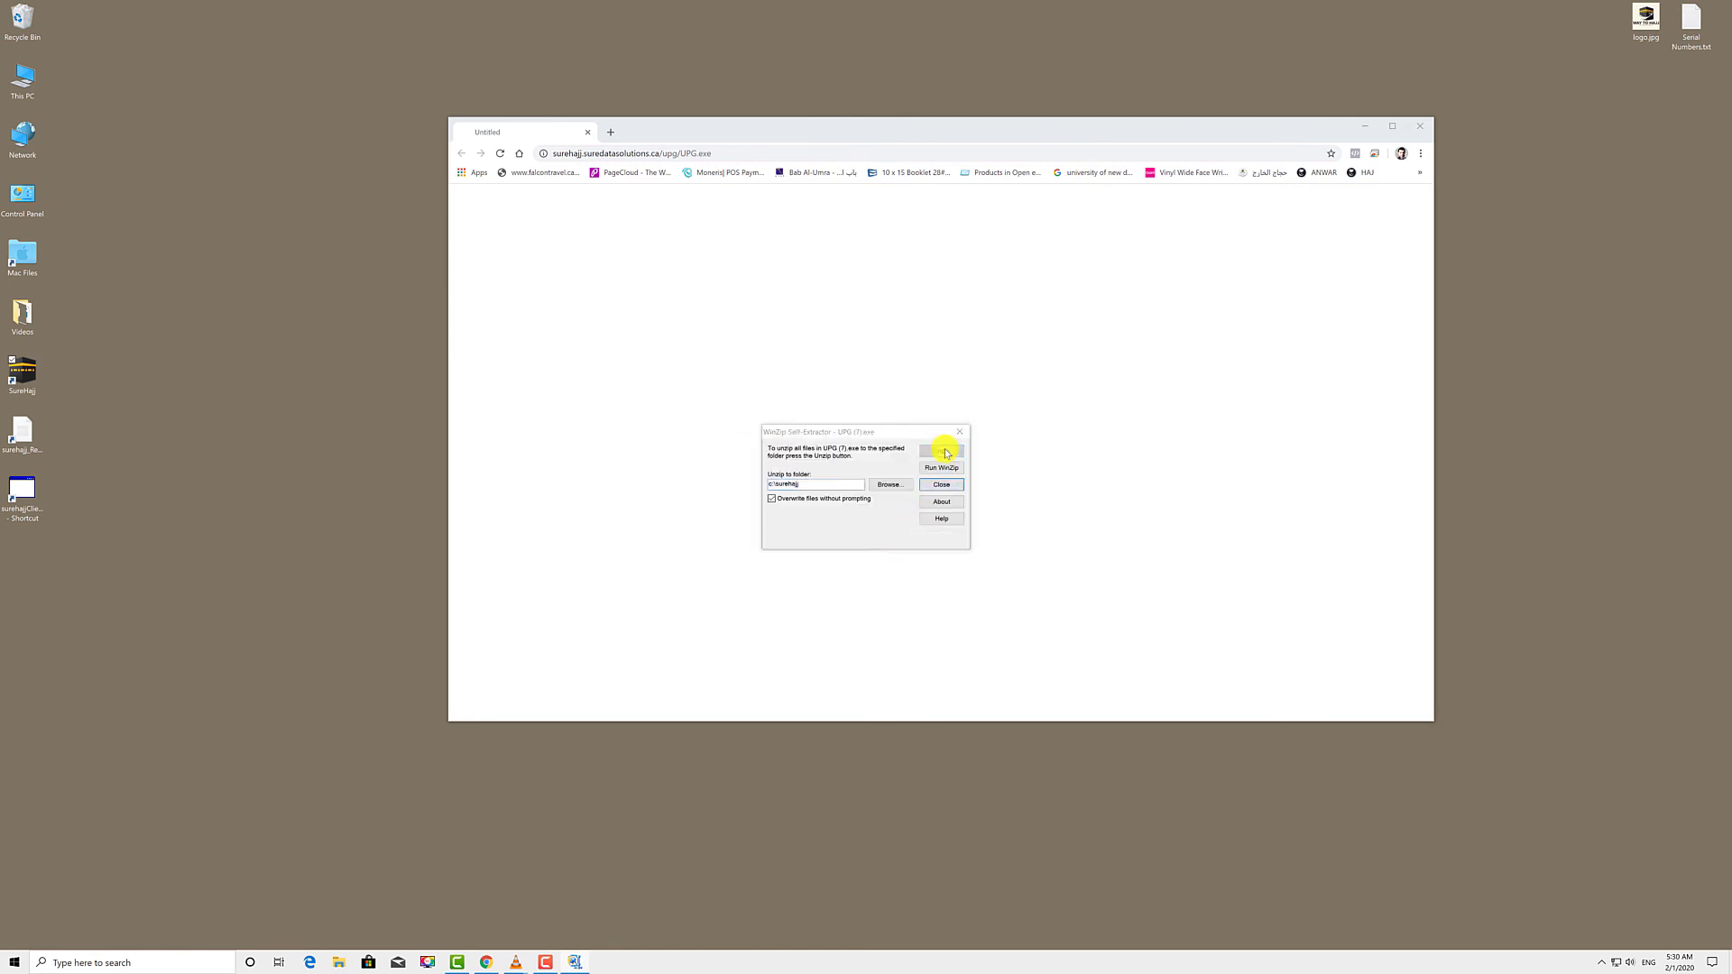
{"action": "left_click", "coordinate": [882, 518]}
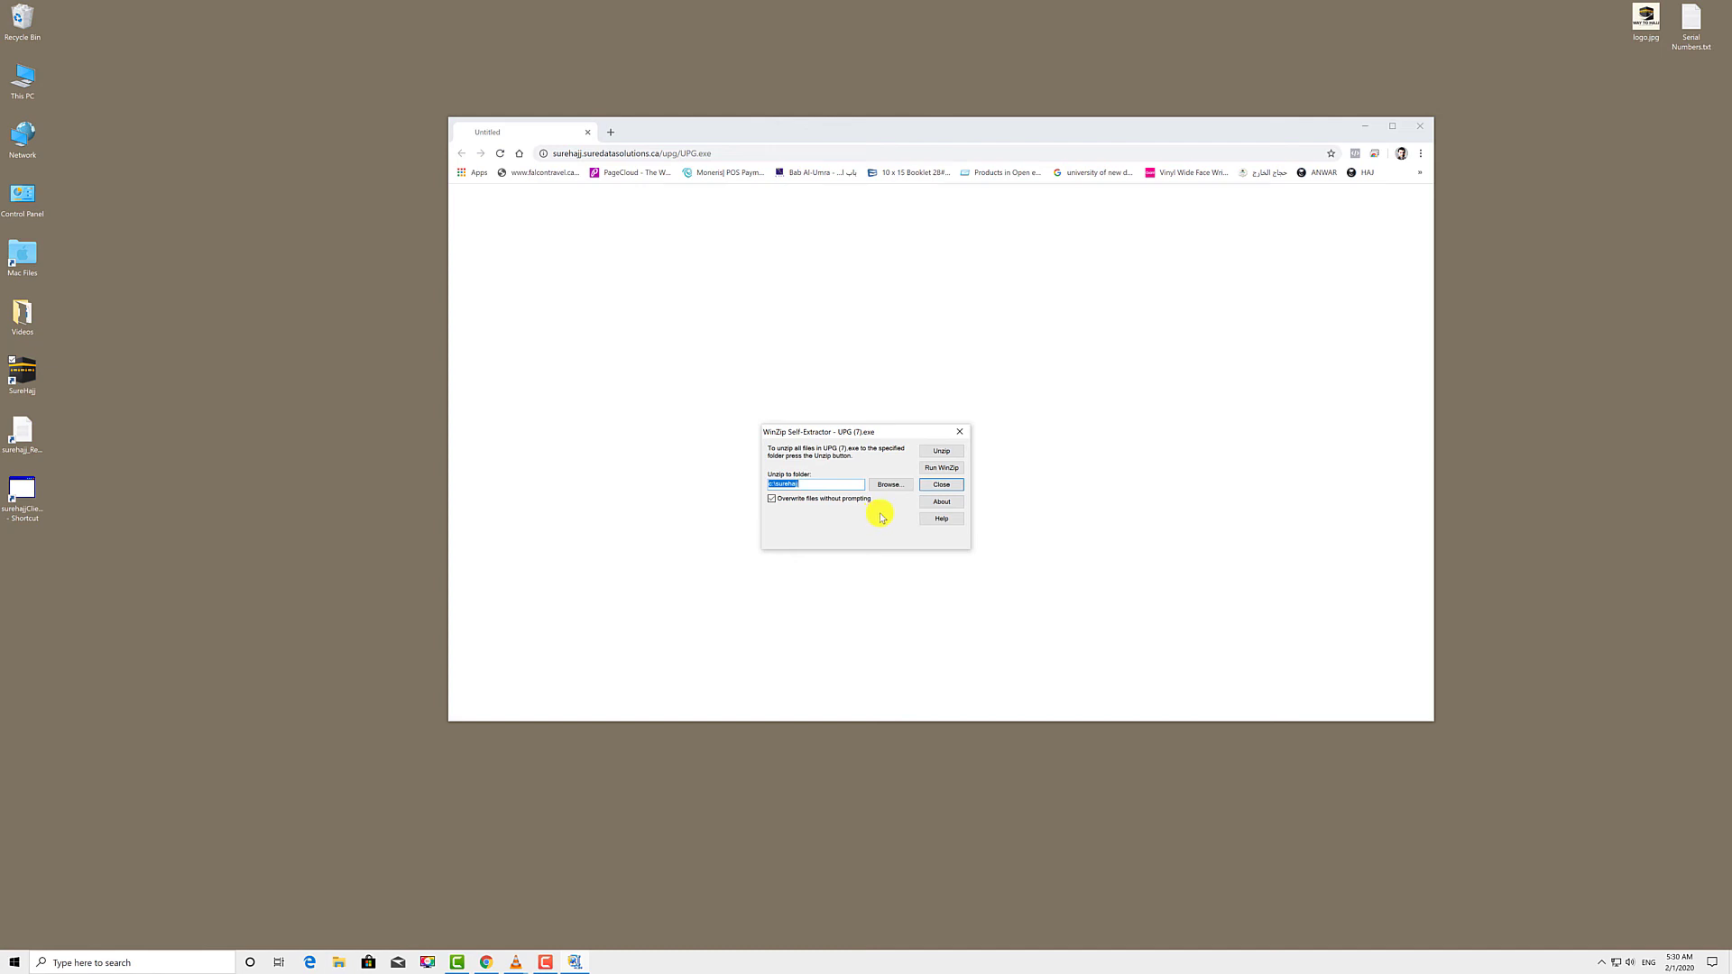
{"action": "left_click", "coordinate": [941, 485]}
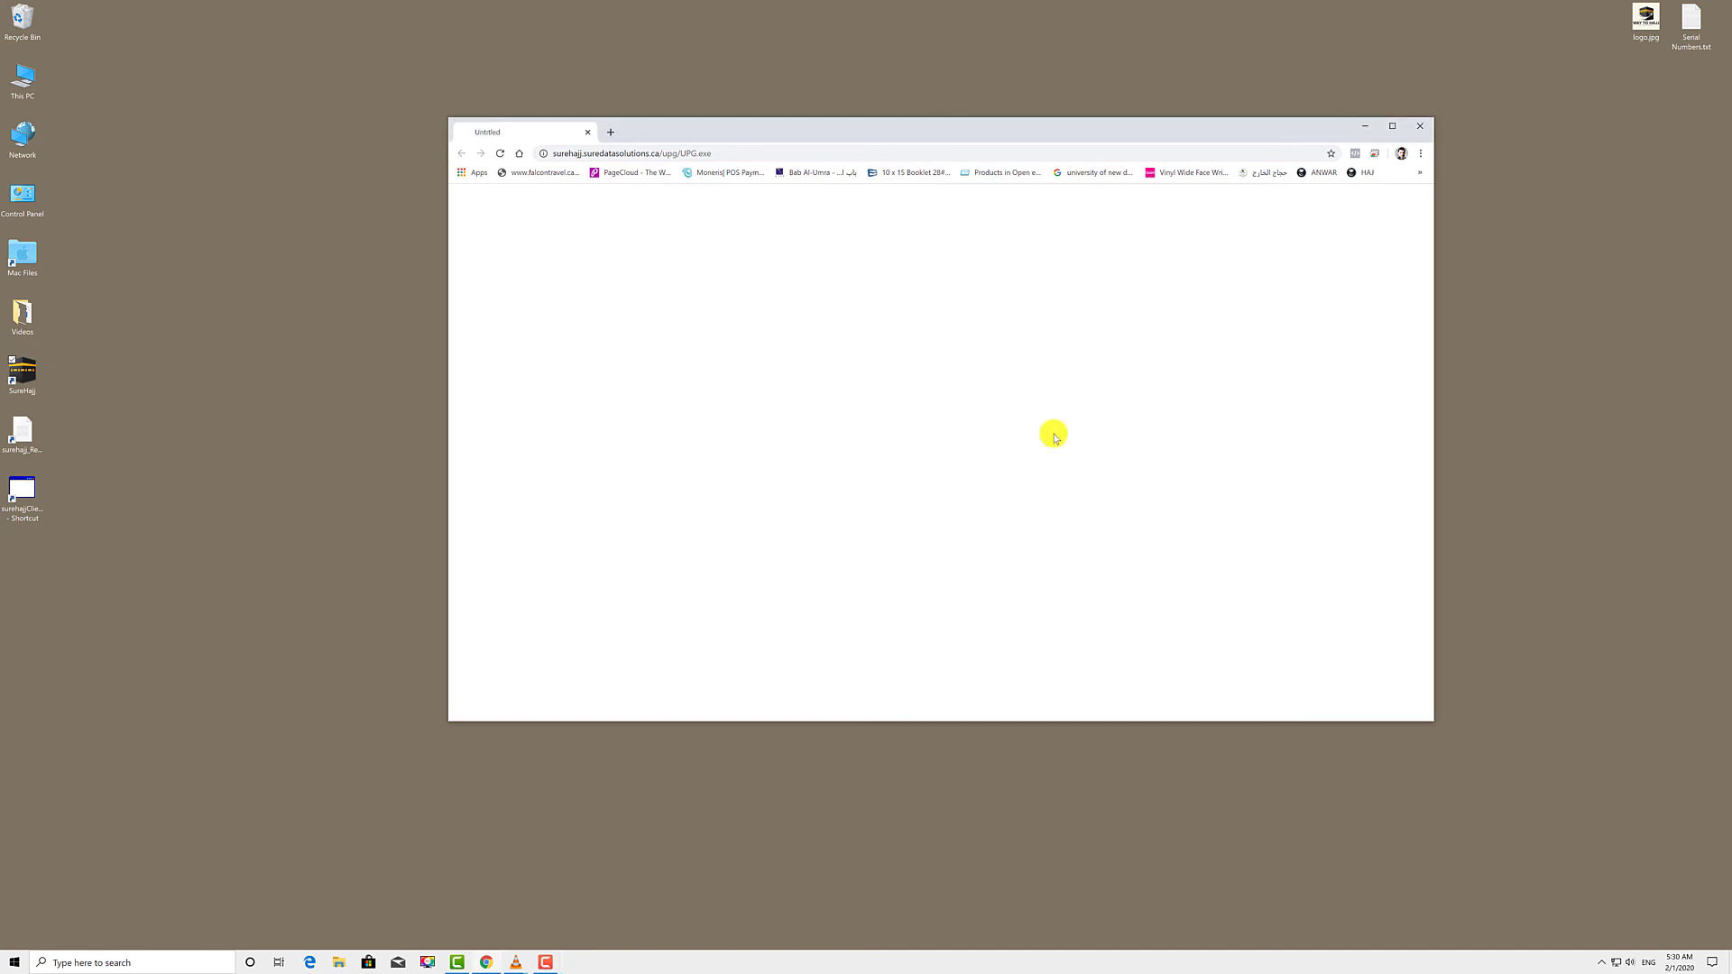
{"action": "left_click", "coordinate": [1419, 125]}
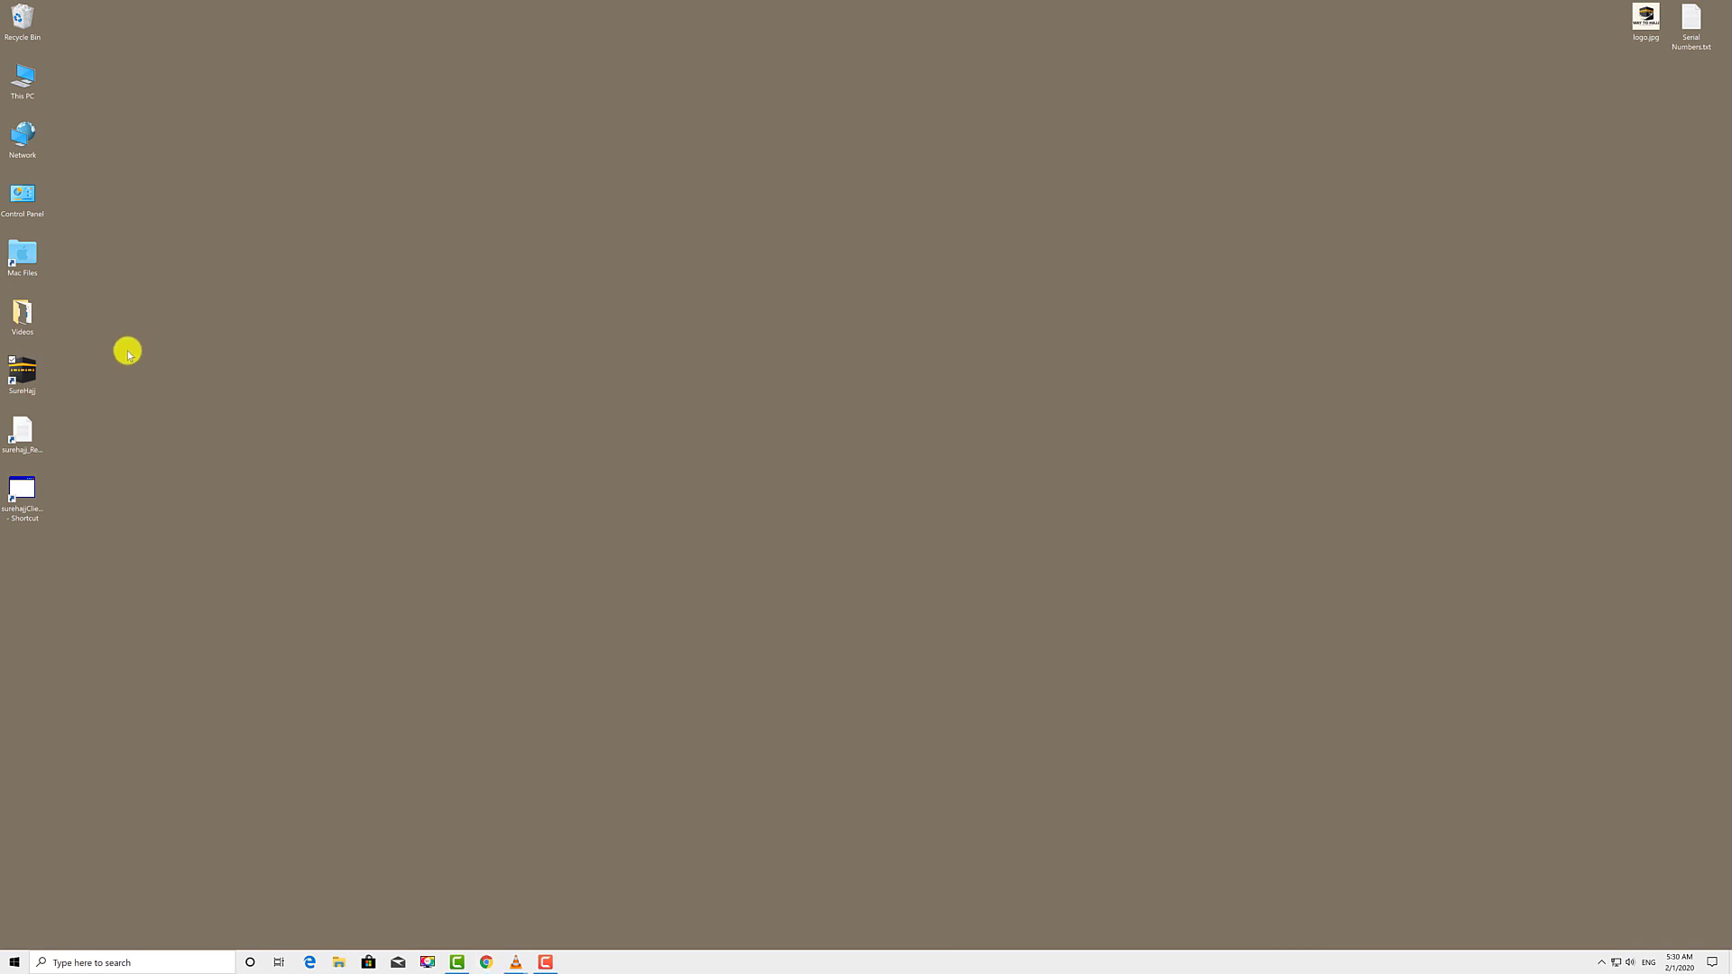
- Relaunch the updated SureHajj, centre its login window, and log in as Admin with the password
{"action": "double_click", "coordinate": [32, 373]}
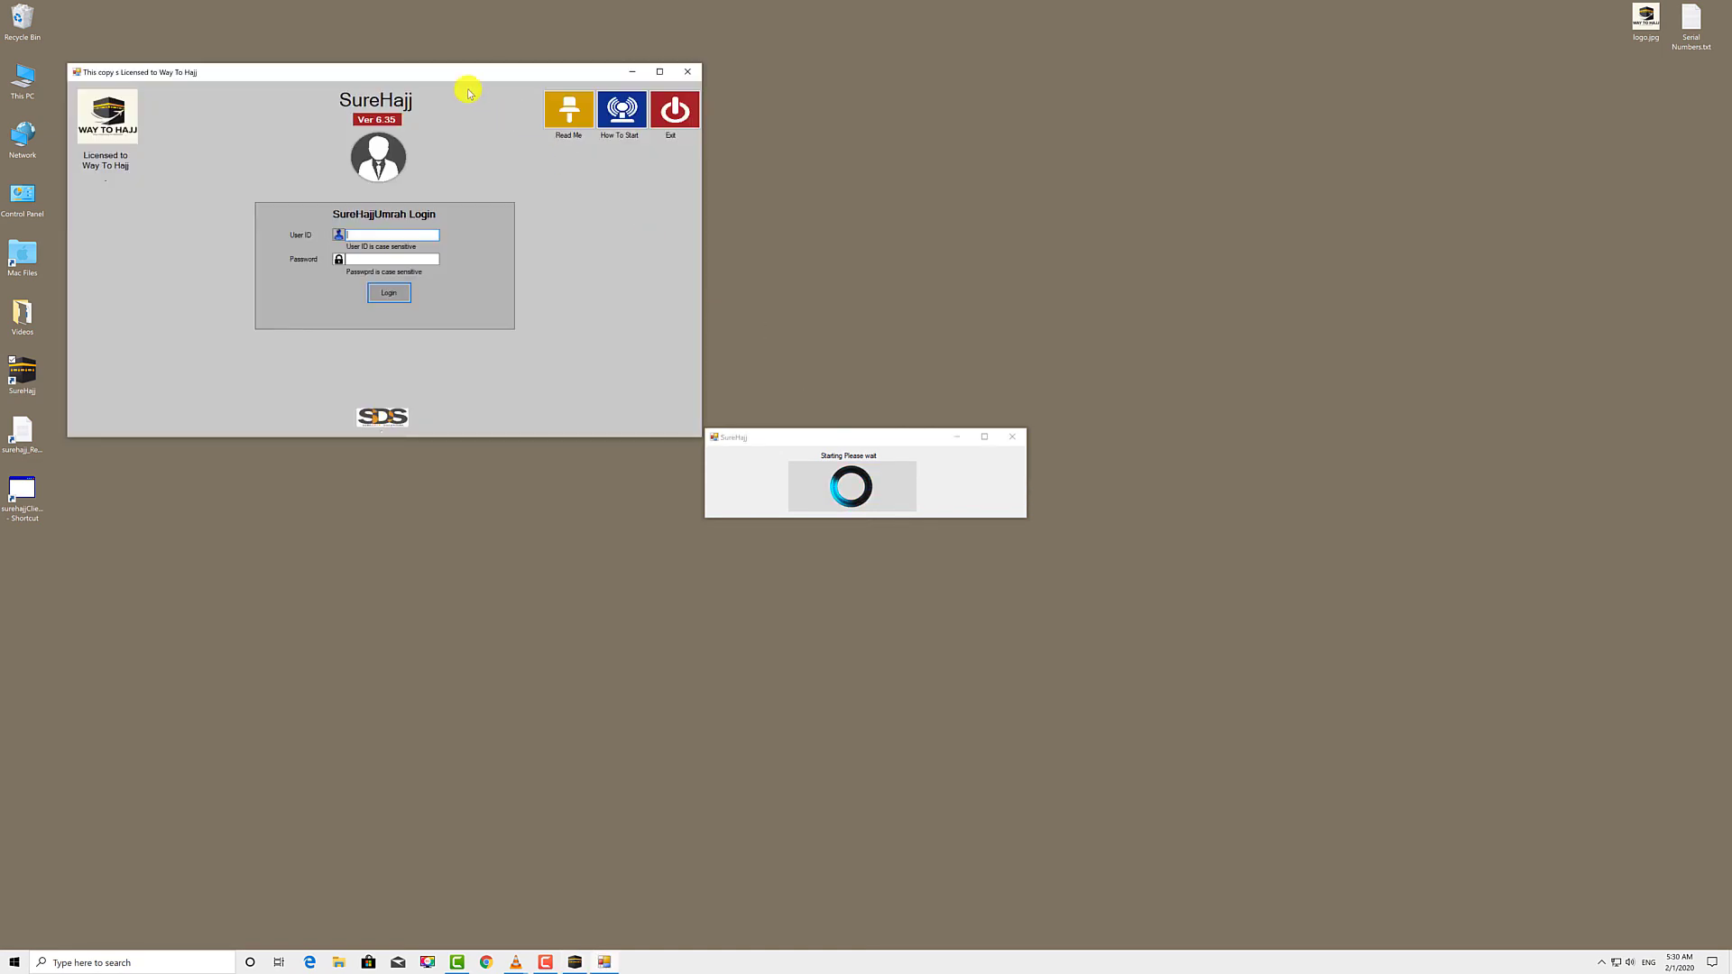
{"action": "left_click_drag", "start_coordinate": [441, 74], "coordinate": [633, 251]}
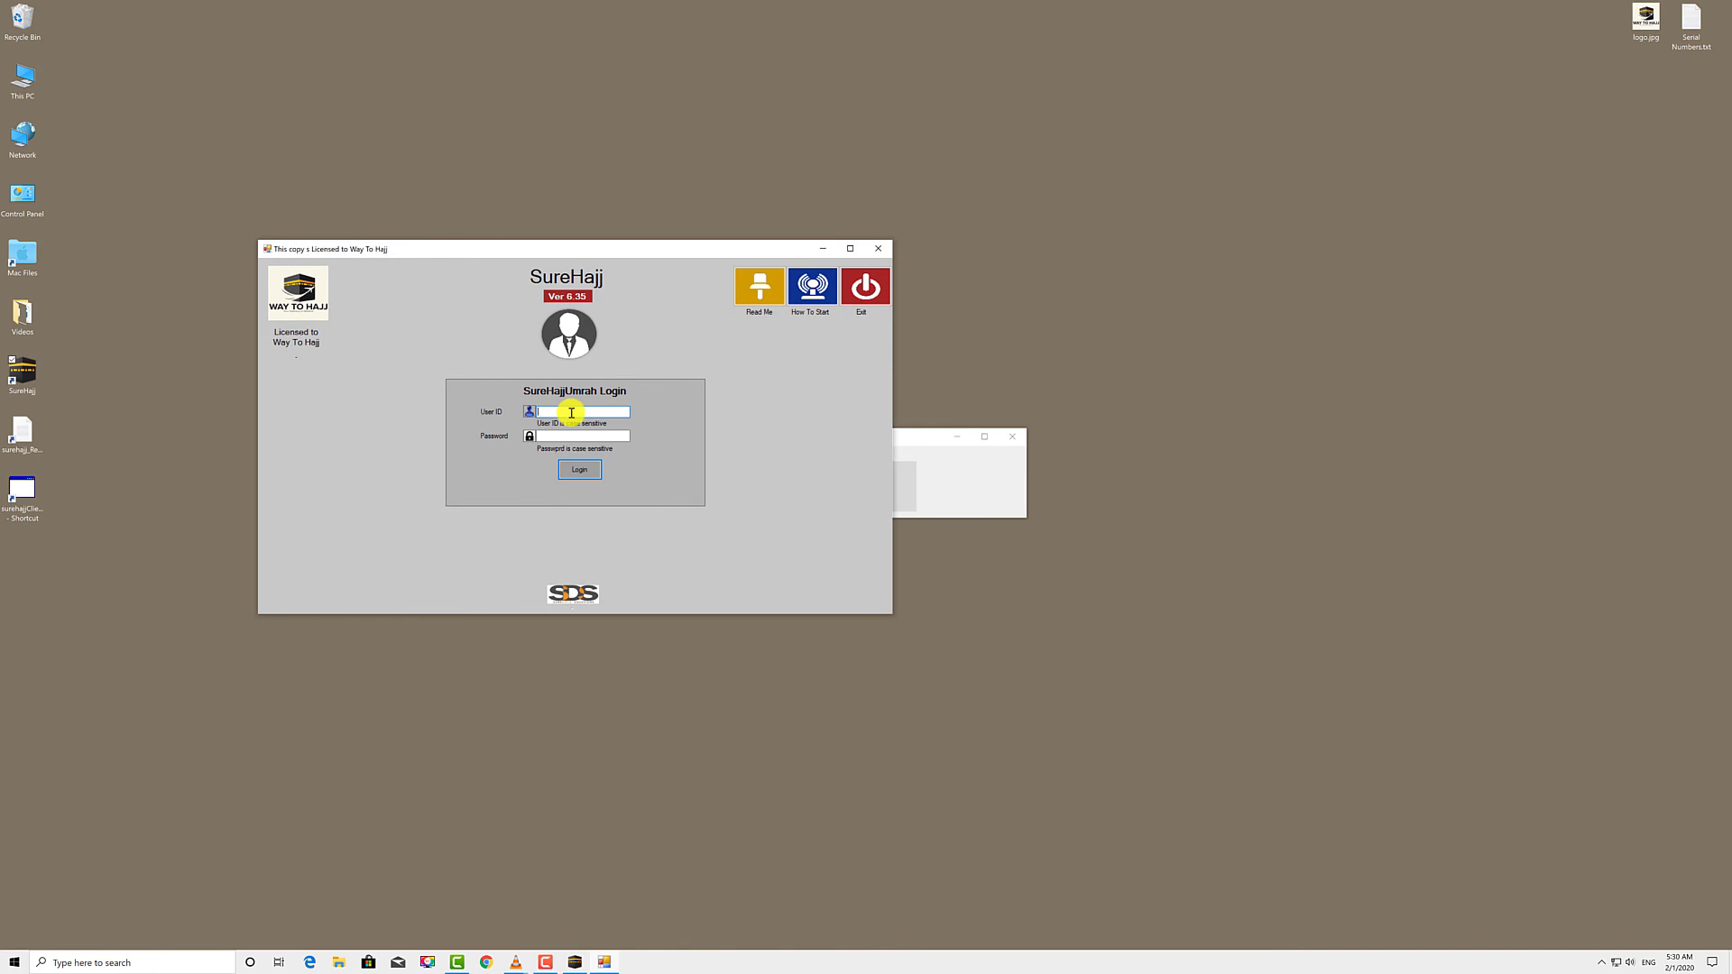
{"action": "type", "text": "Admin"}
{"action": "key", "text": "Tab"}
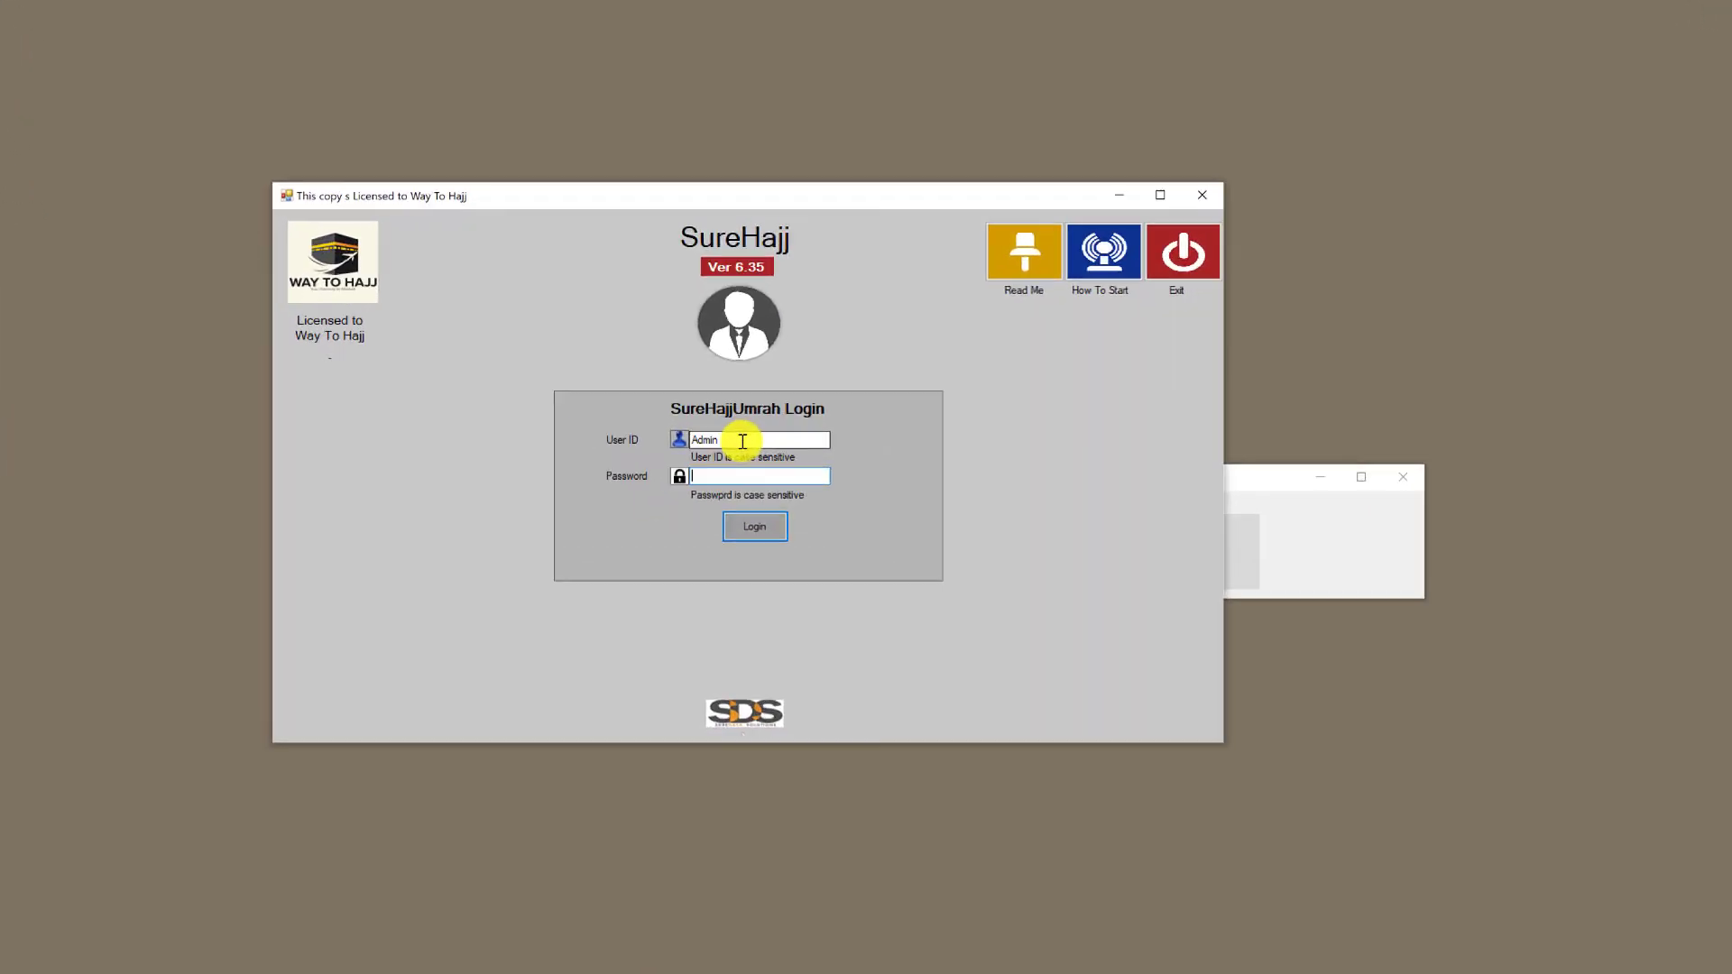
{"action": "type", "text": "admin"}
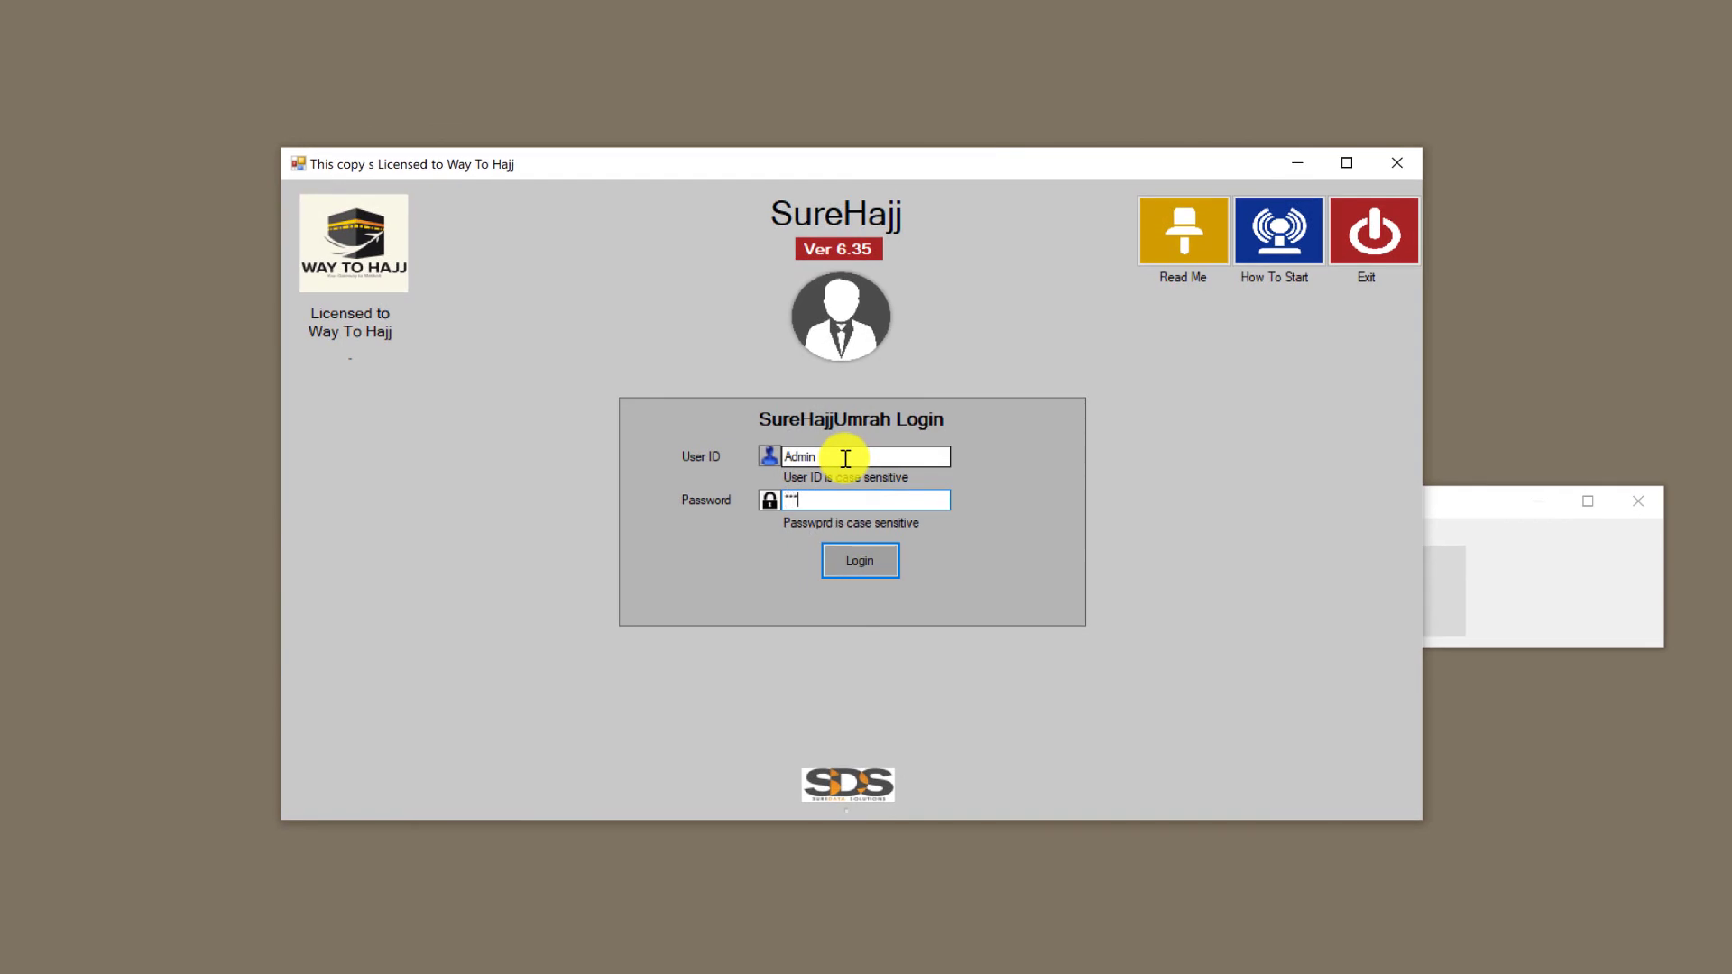
{"action": "key", "text": "Return"}
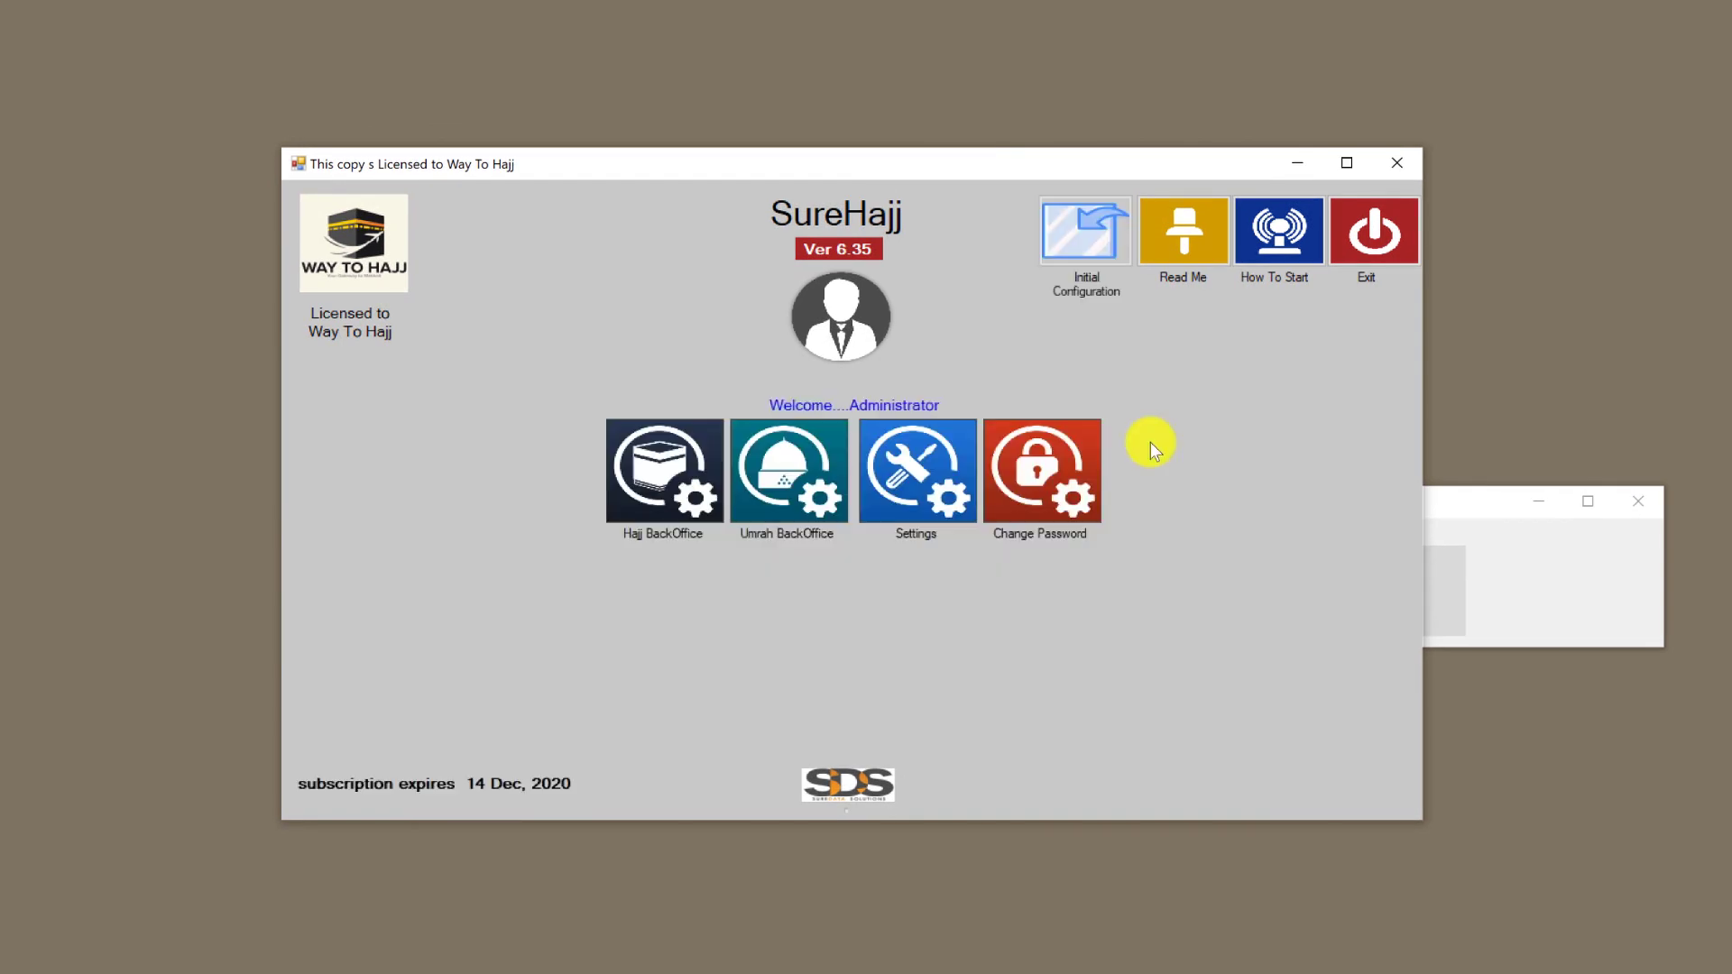